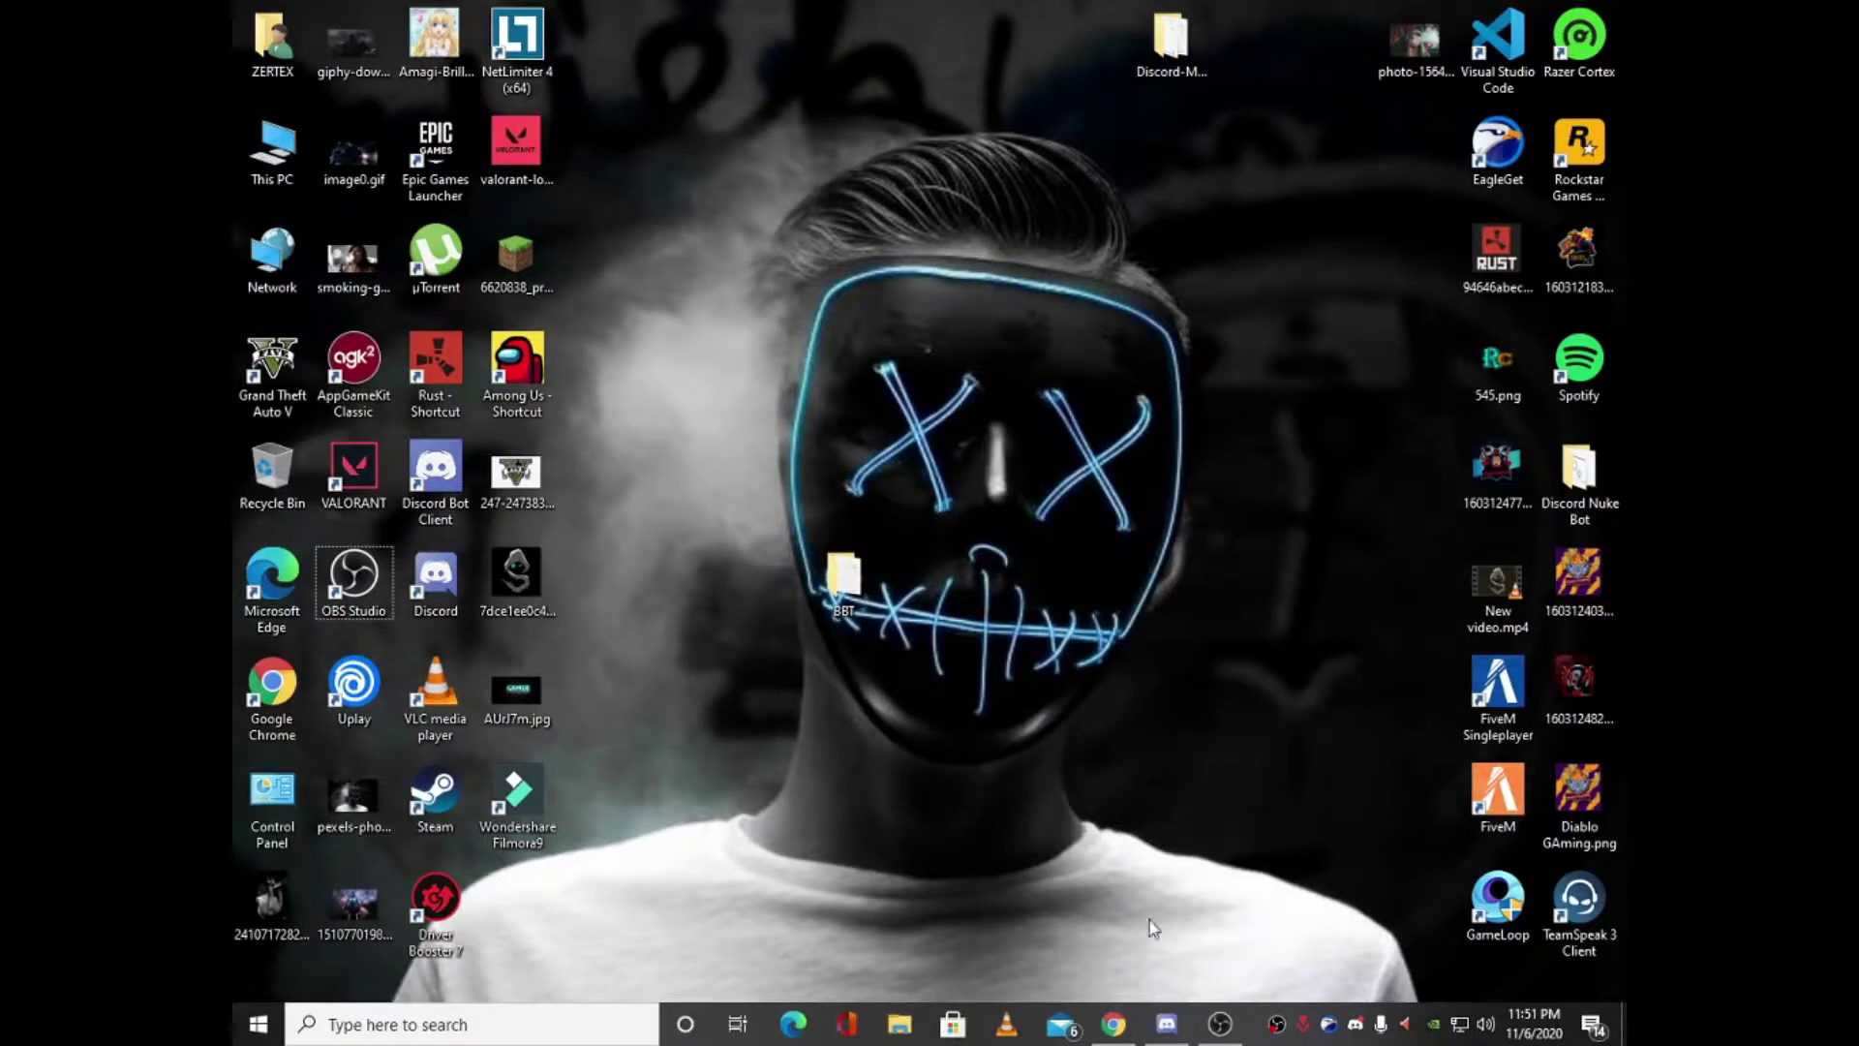
Open gestyy.com/ermhjg in Chrome, block its notifications, and download bbt.rar from the MediaFire page it leads to
left_click(1113, 1024)
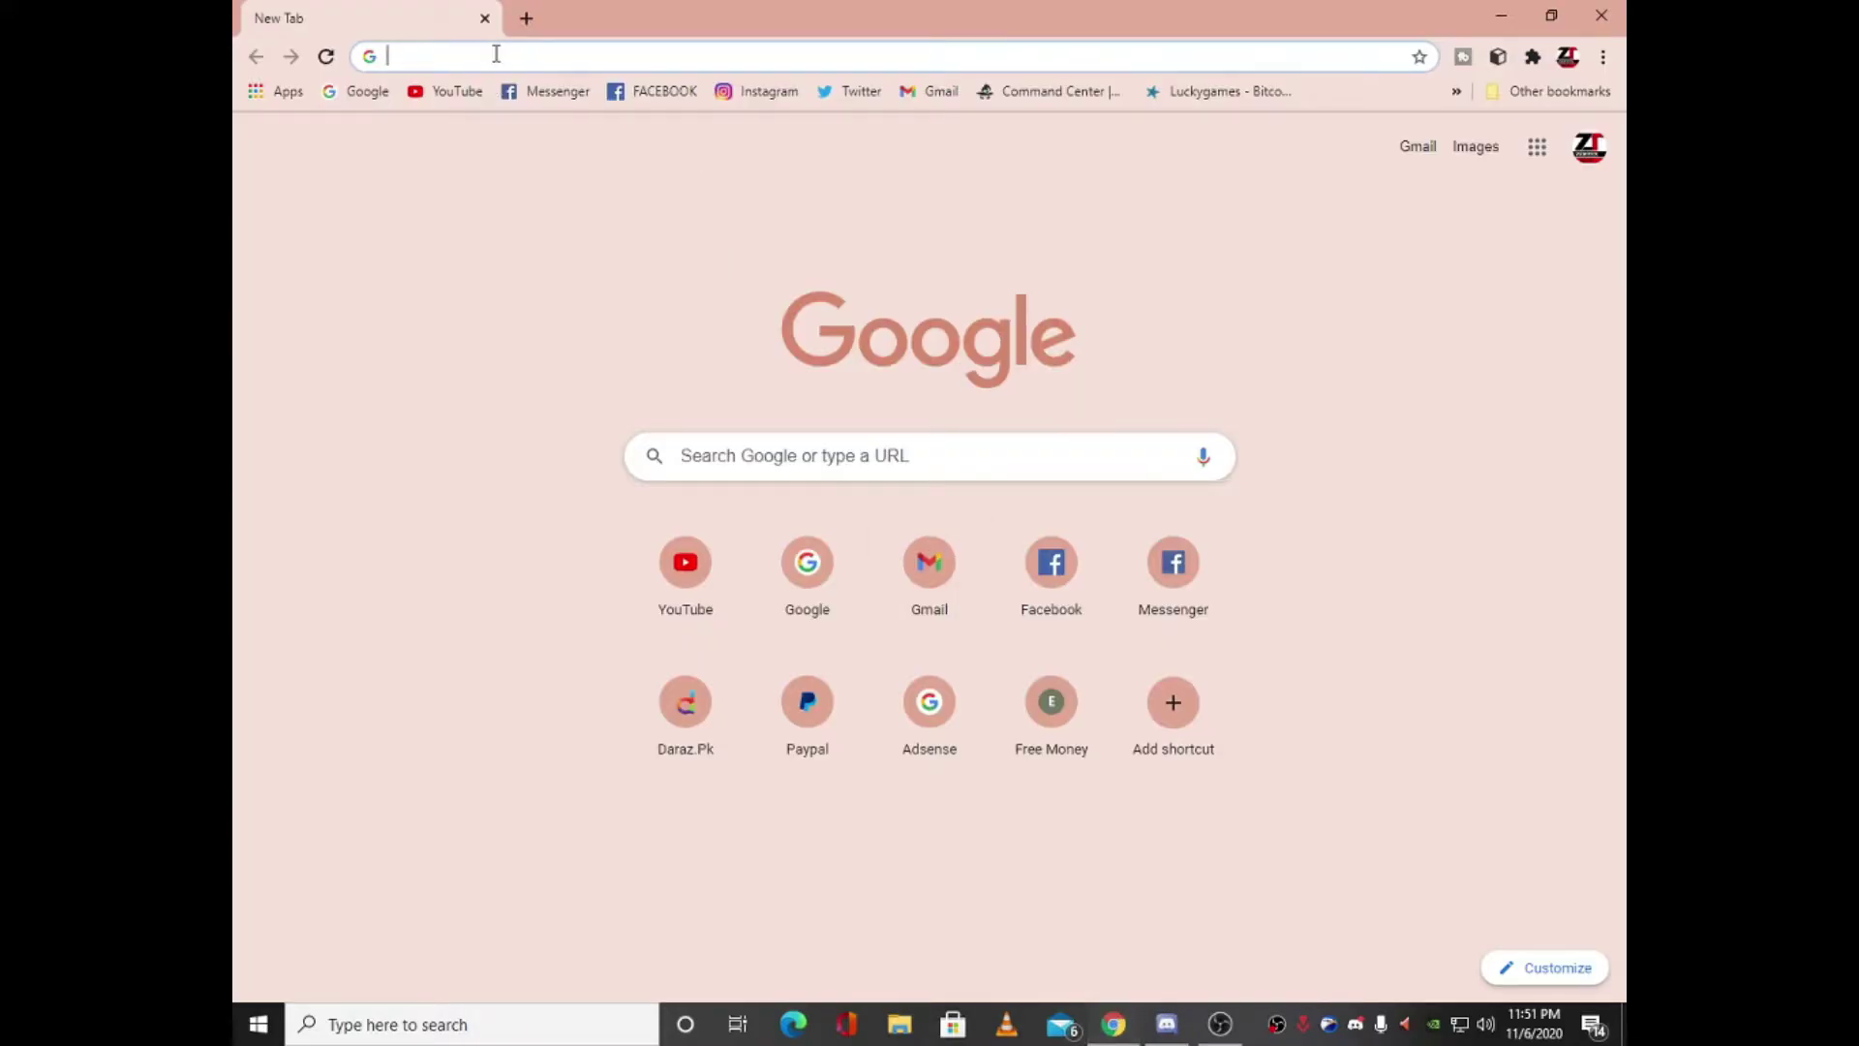
type("http://gestyy.com/ermhjg")
key("Return")
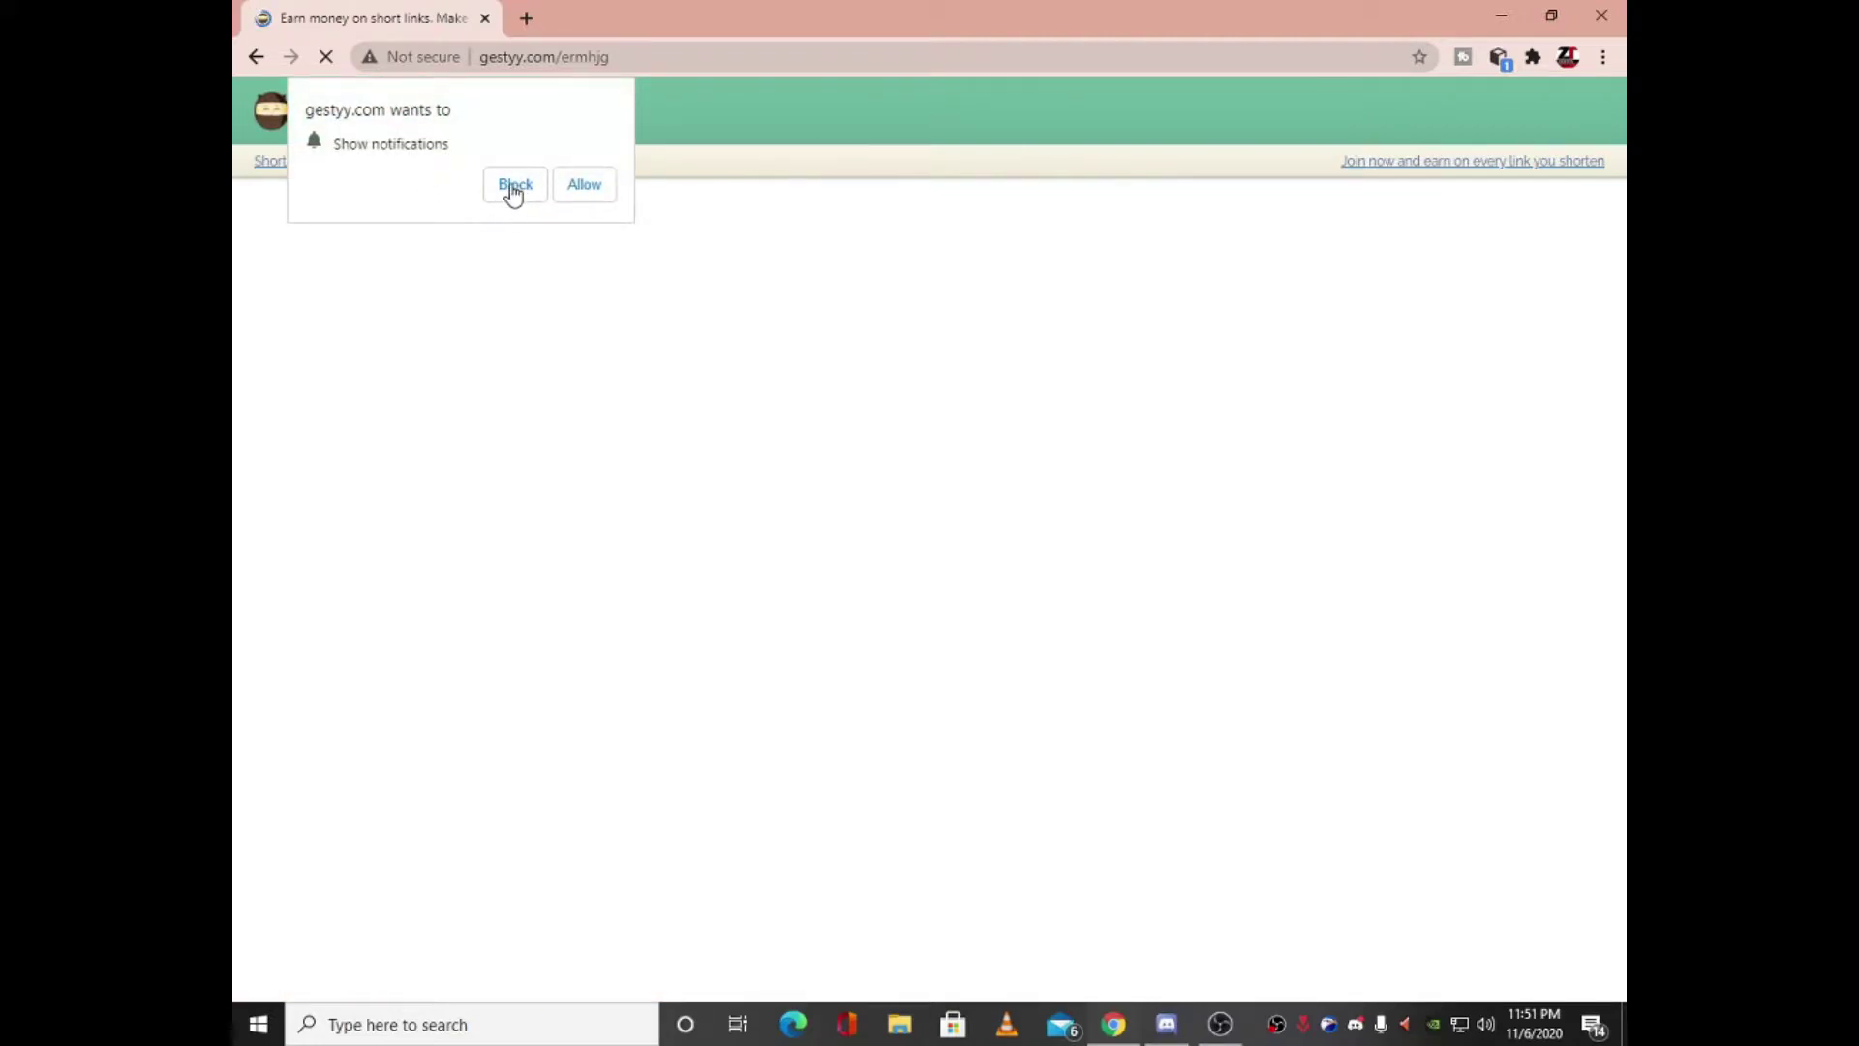
left_click(514, 192)
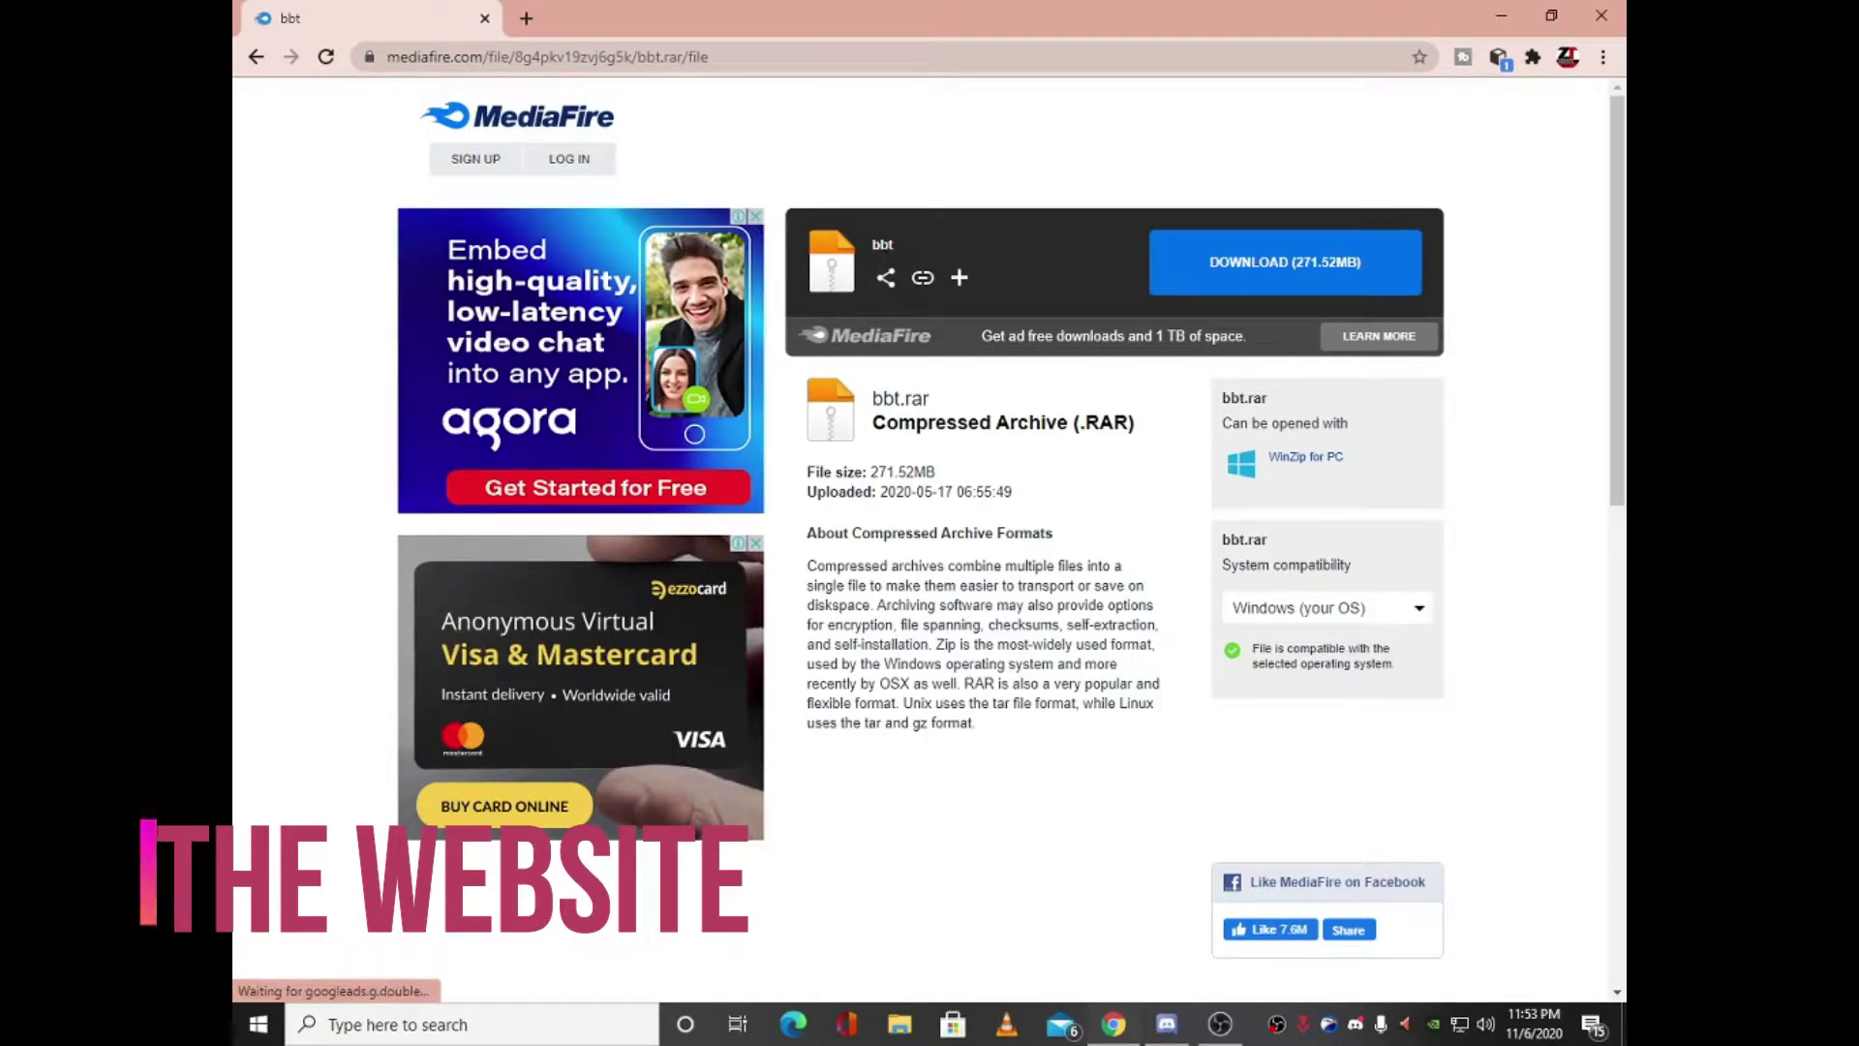
left_click(1288, 256)
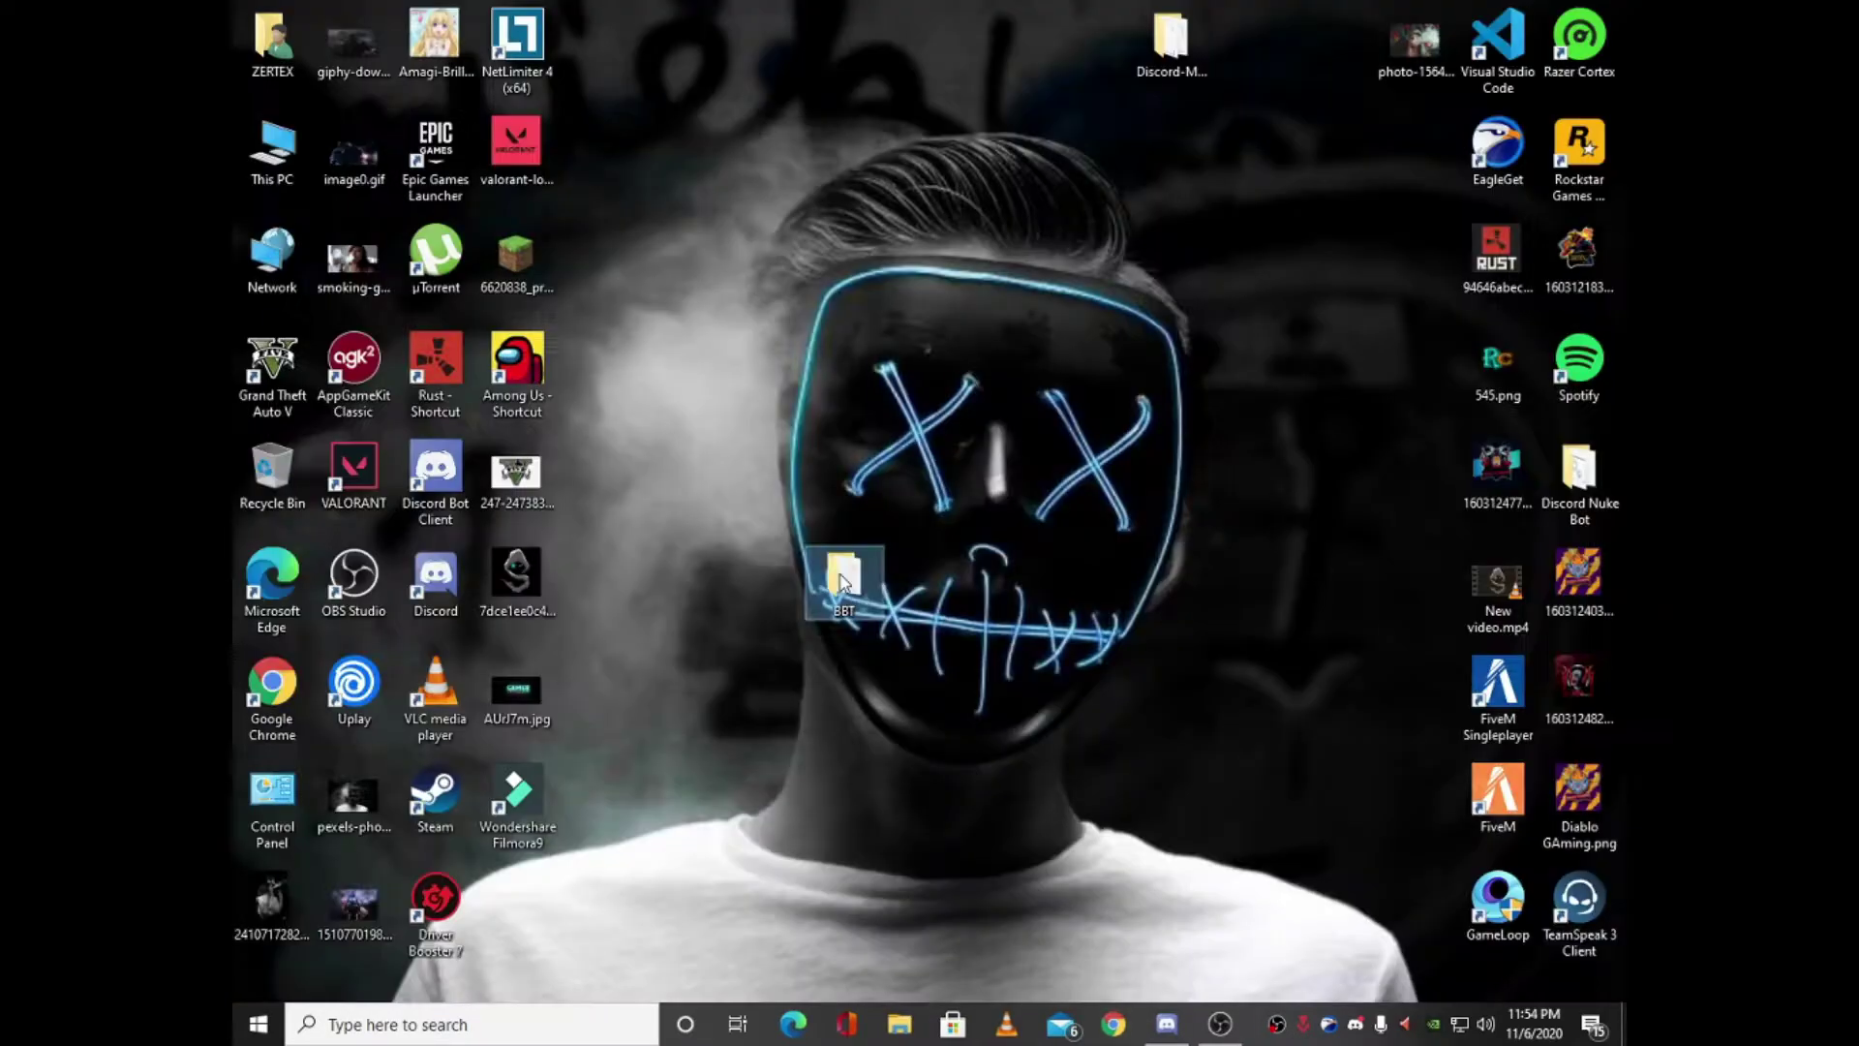
Open the Setup subfolder inside the BBT folder on the desktop
double_click(842, 571)
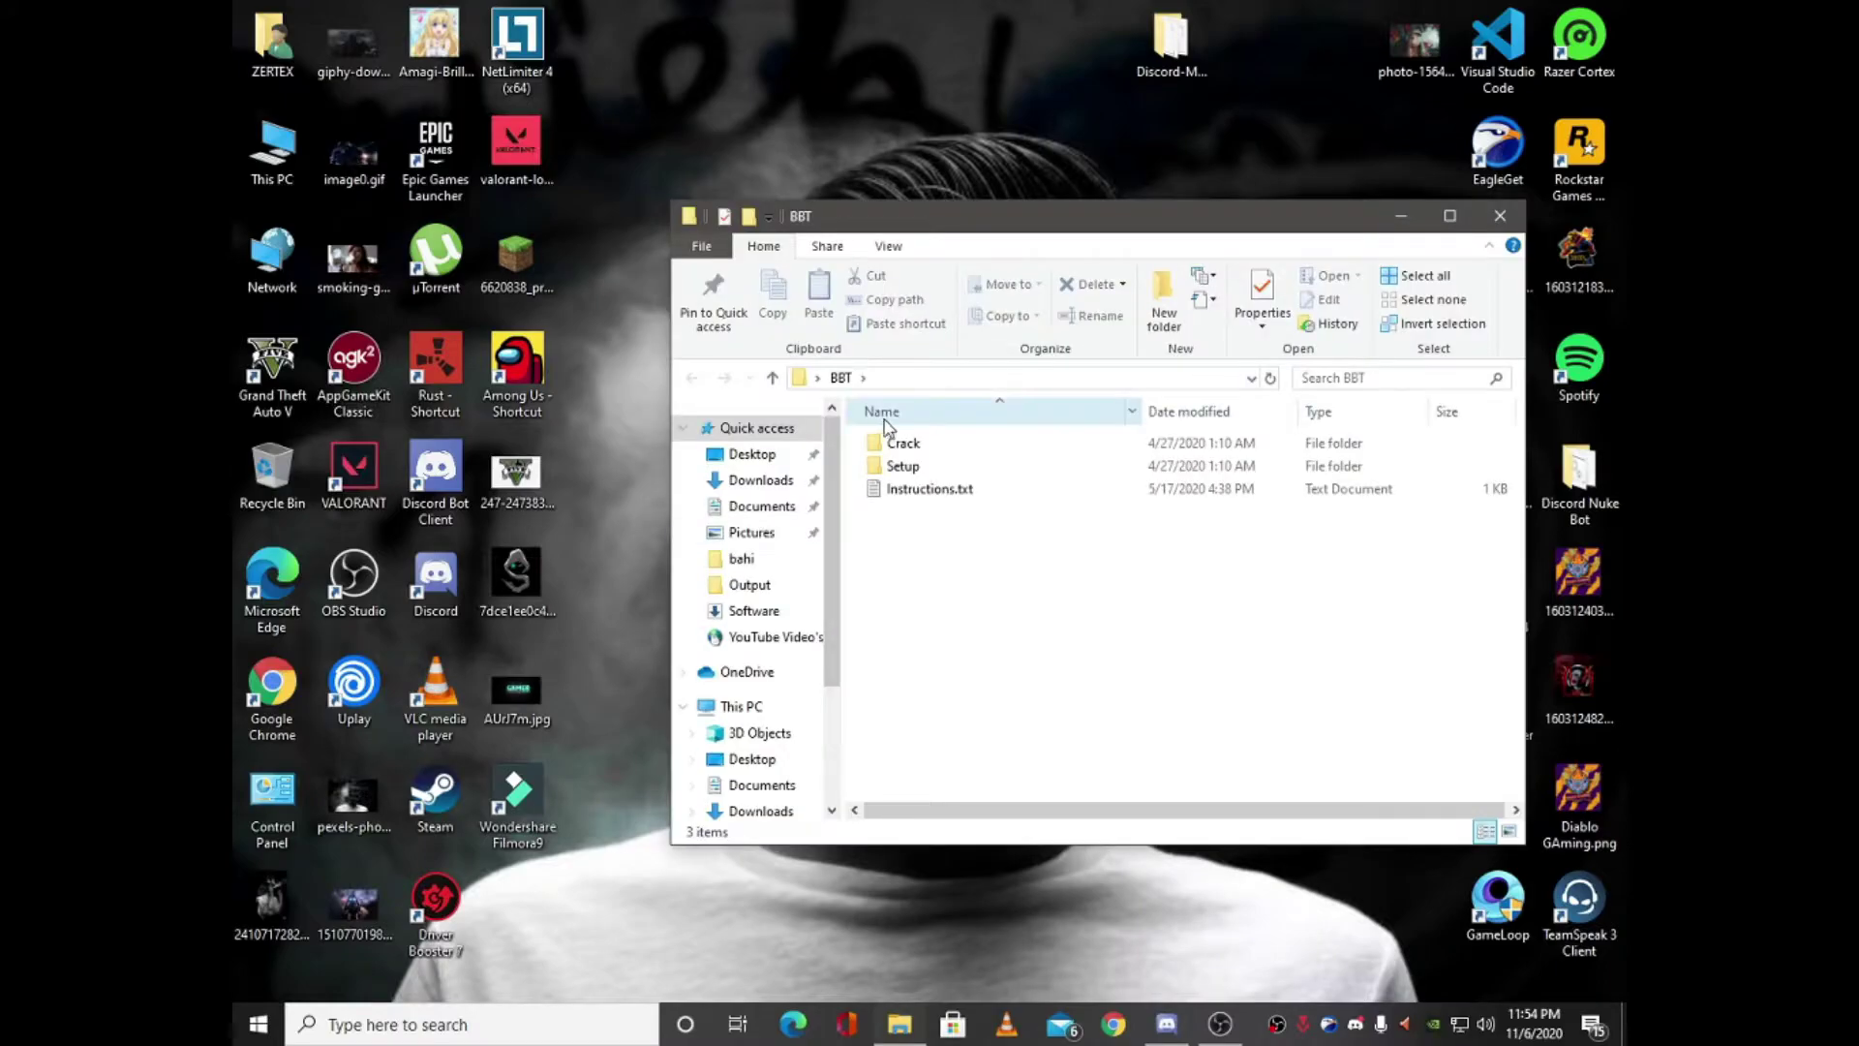
left_click(1450, 215)
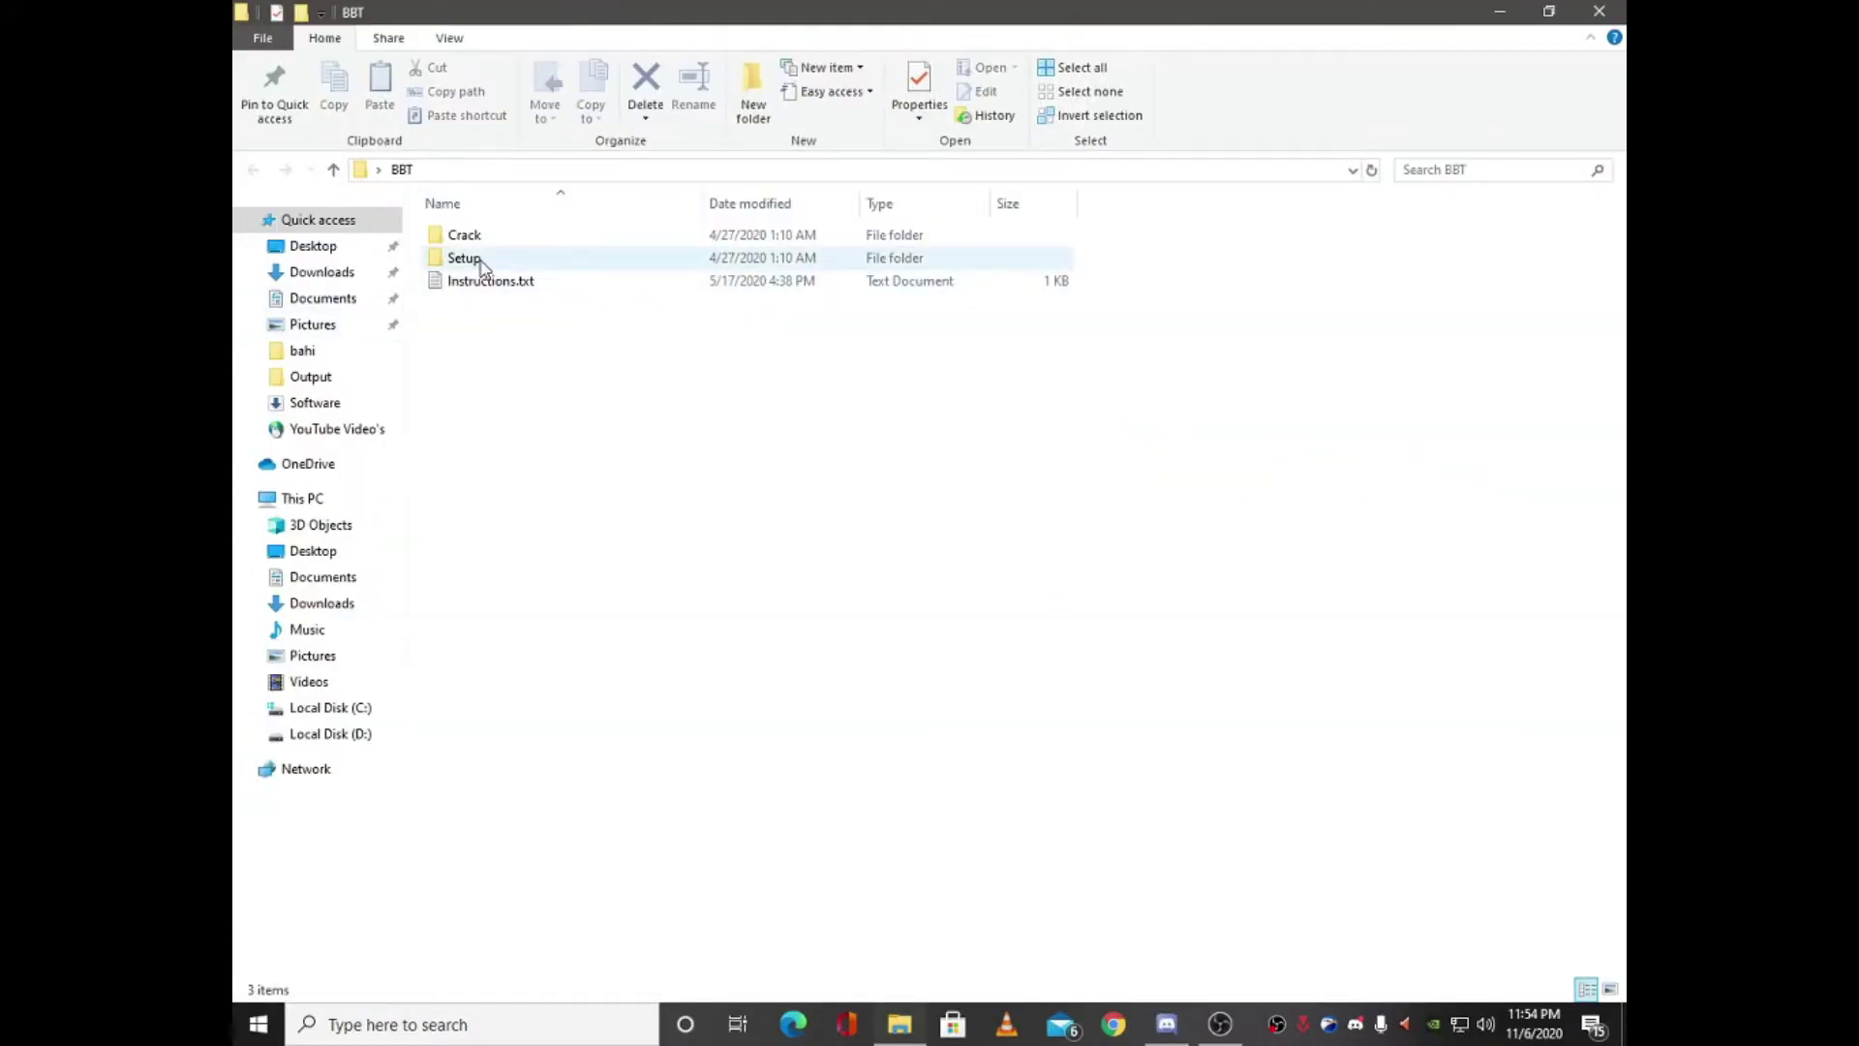
double_click(464, 258)
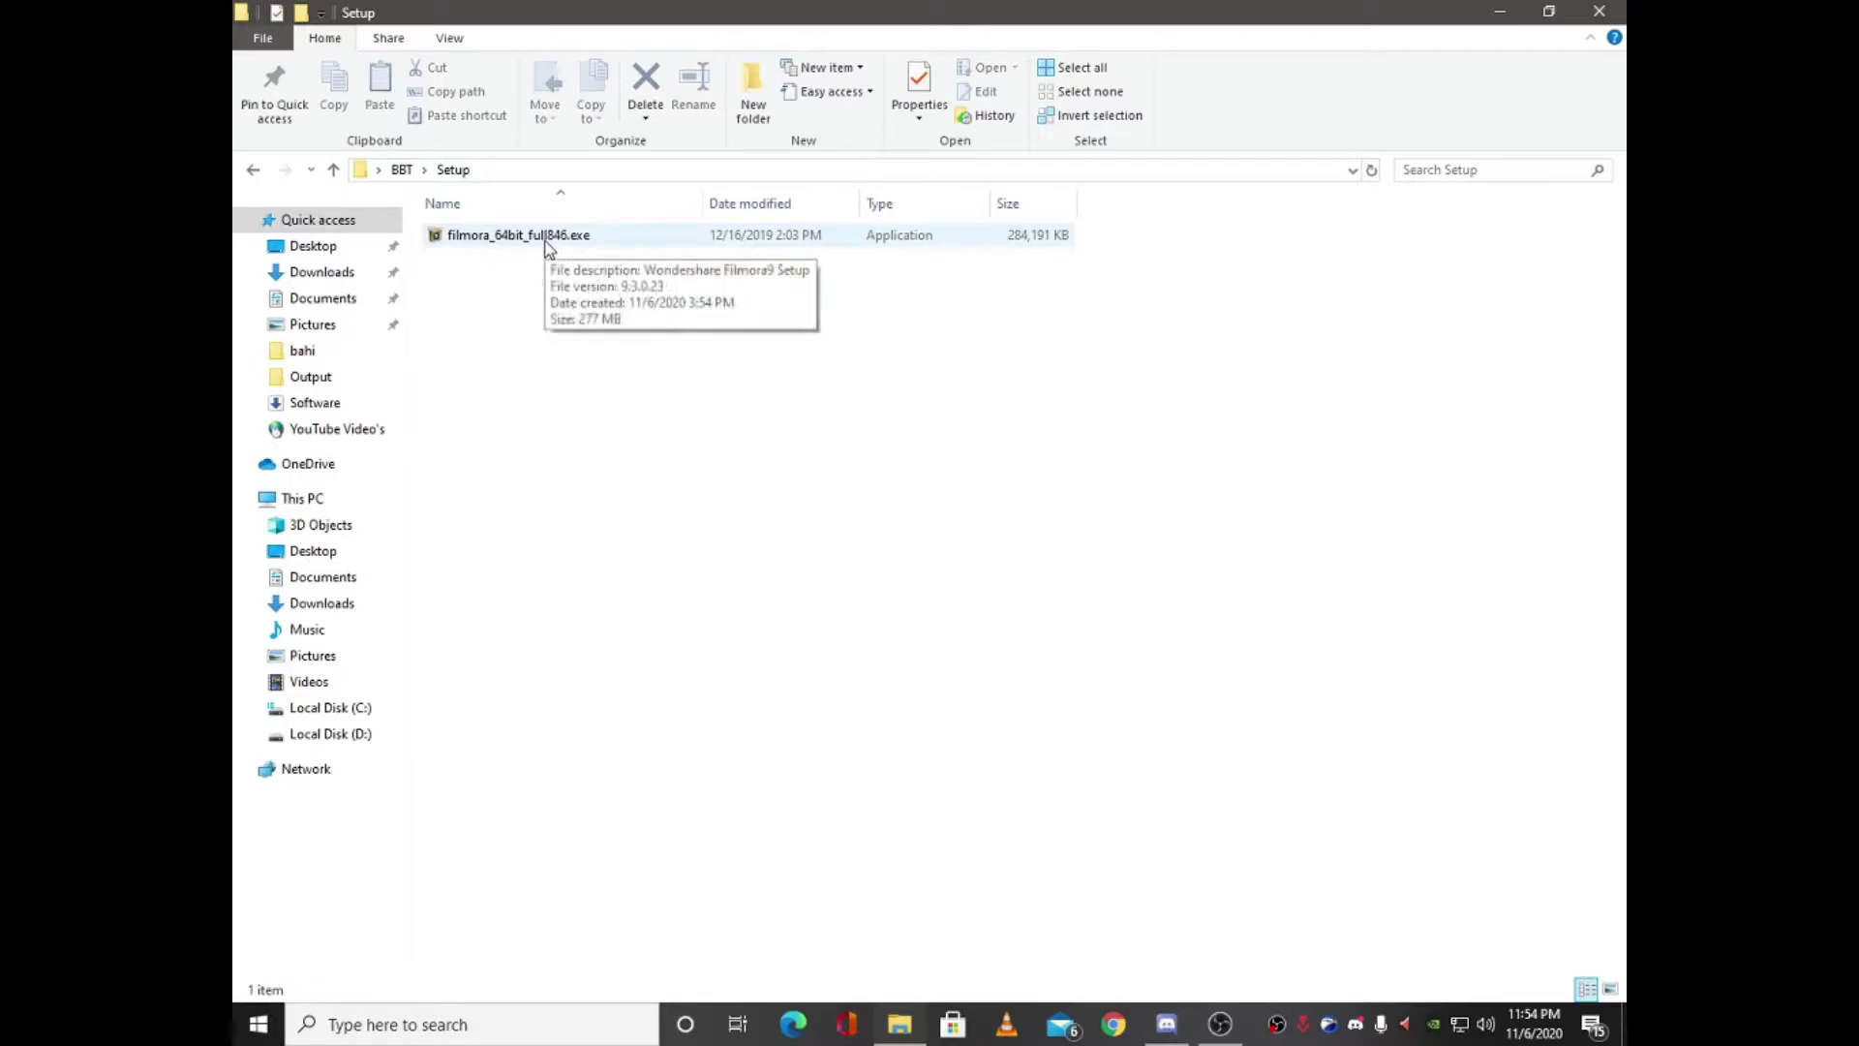
Try to run the filmora_64bit_full846.exe installer in English, declining removal of the existing version
double_click(559, 238)
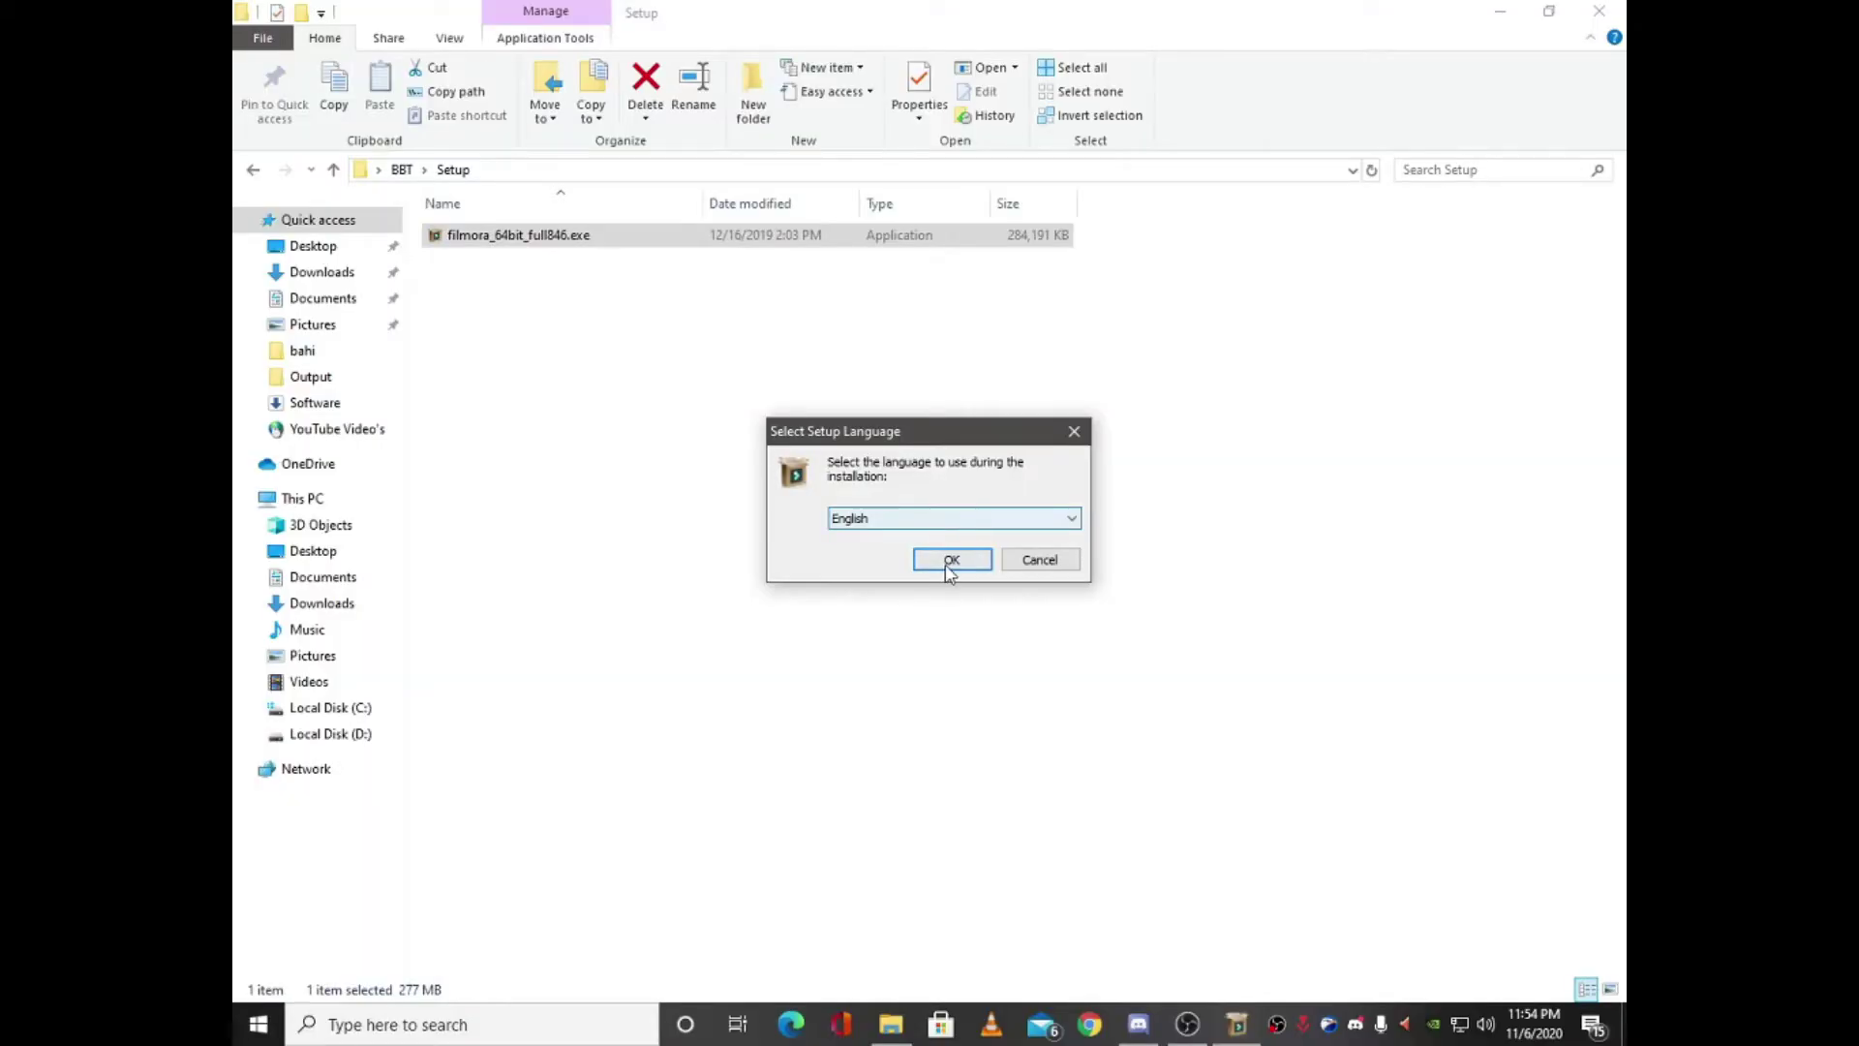
left_click(950, 562)
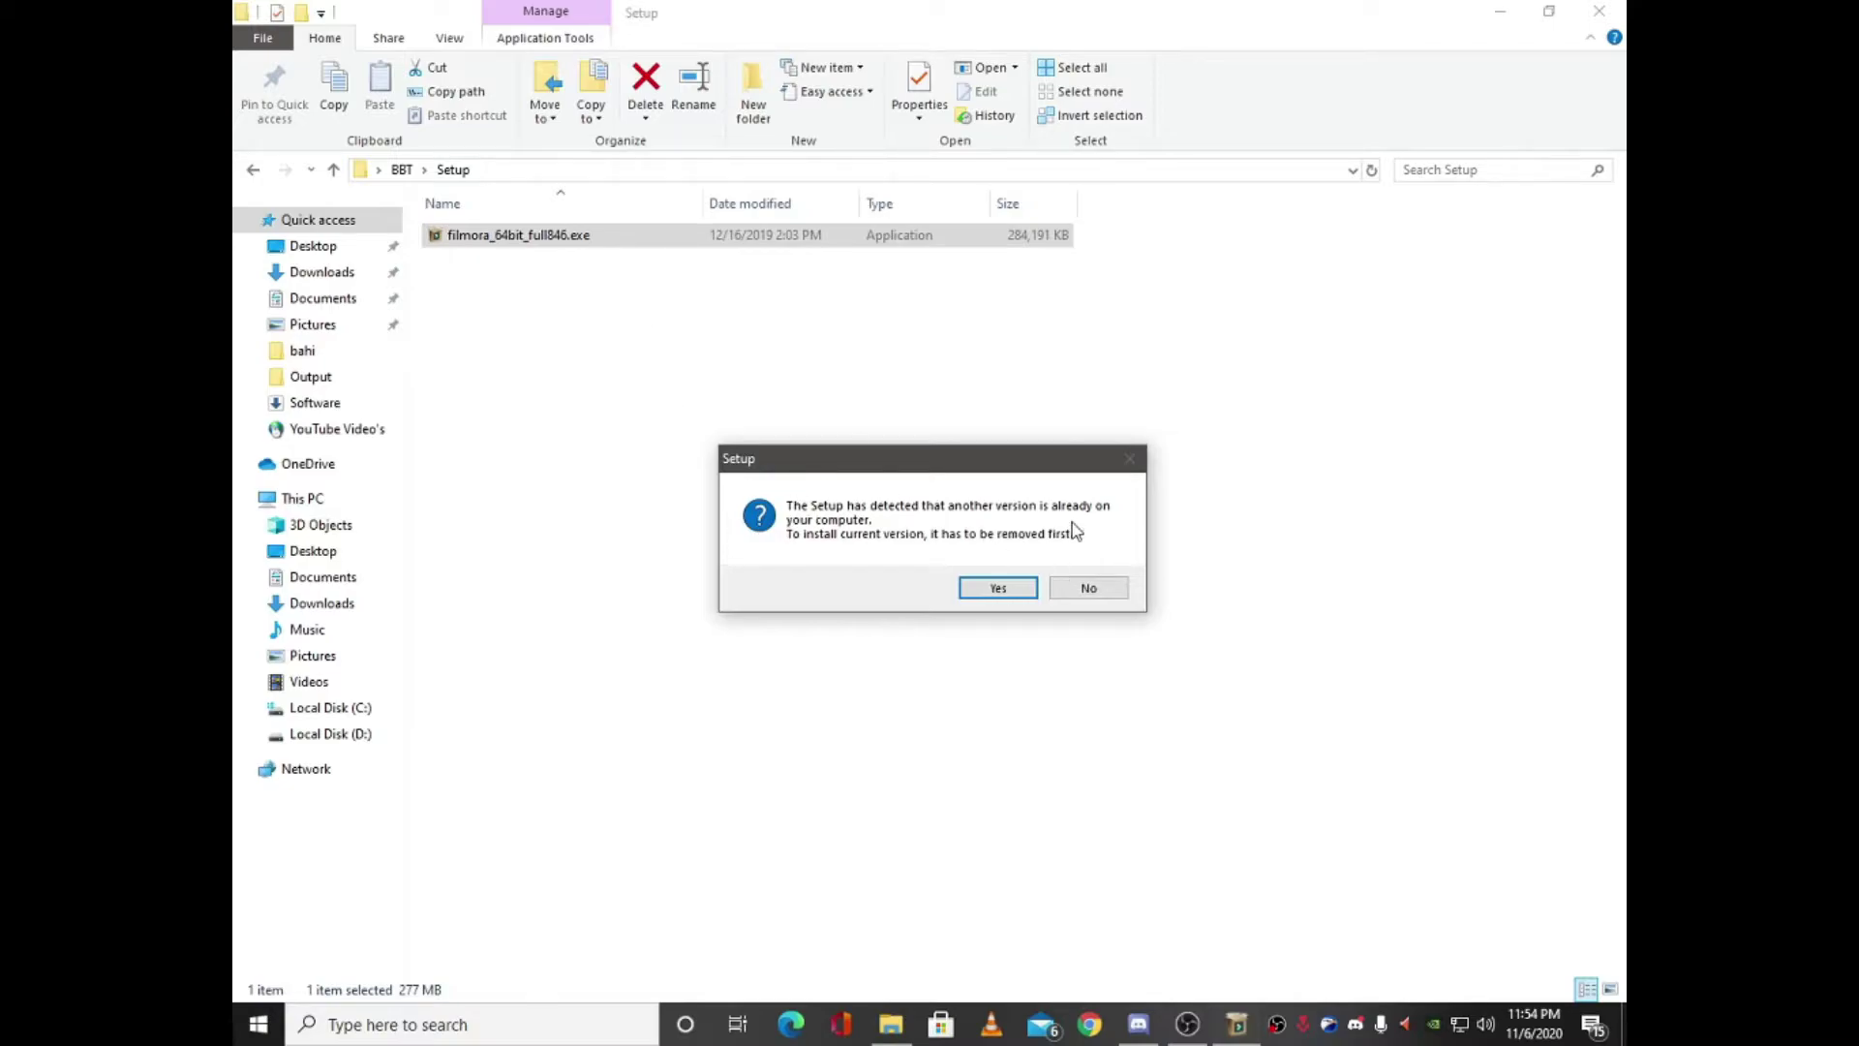
left_click(1084, 588)
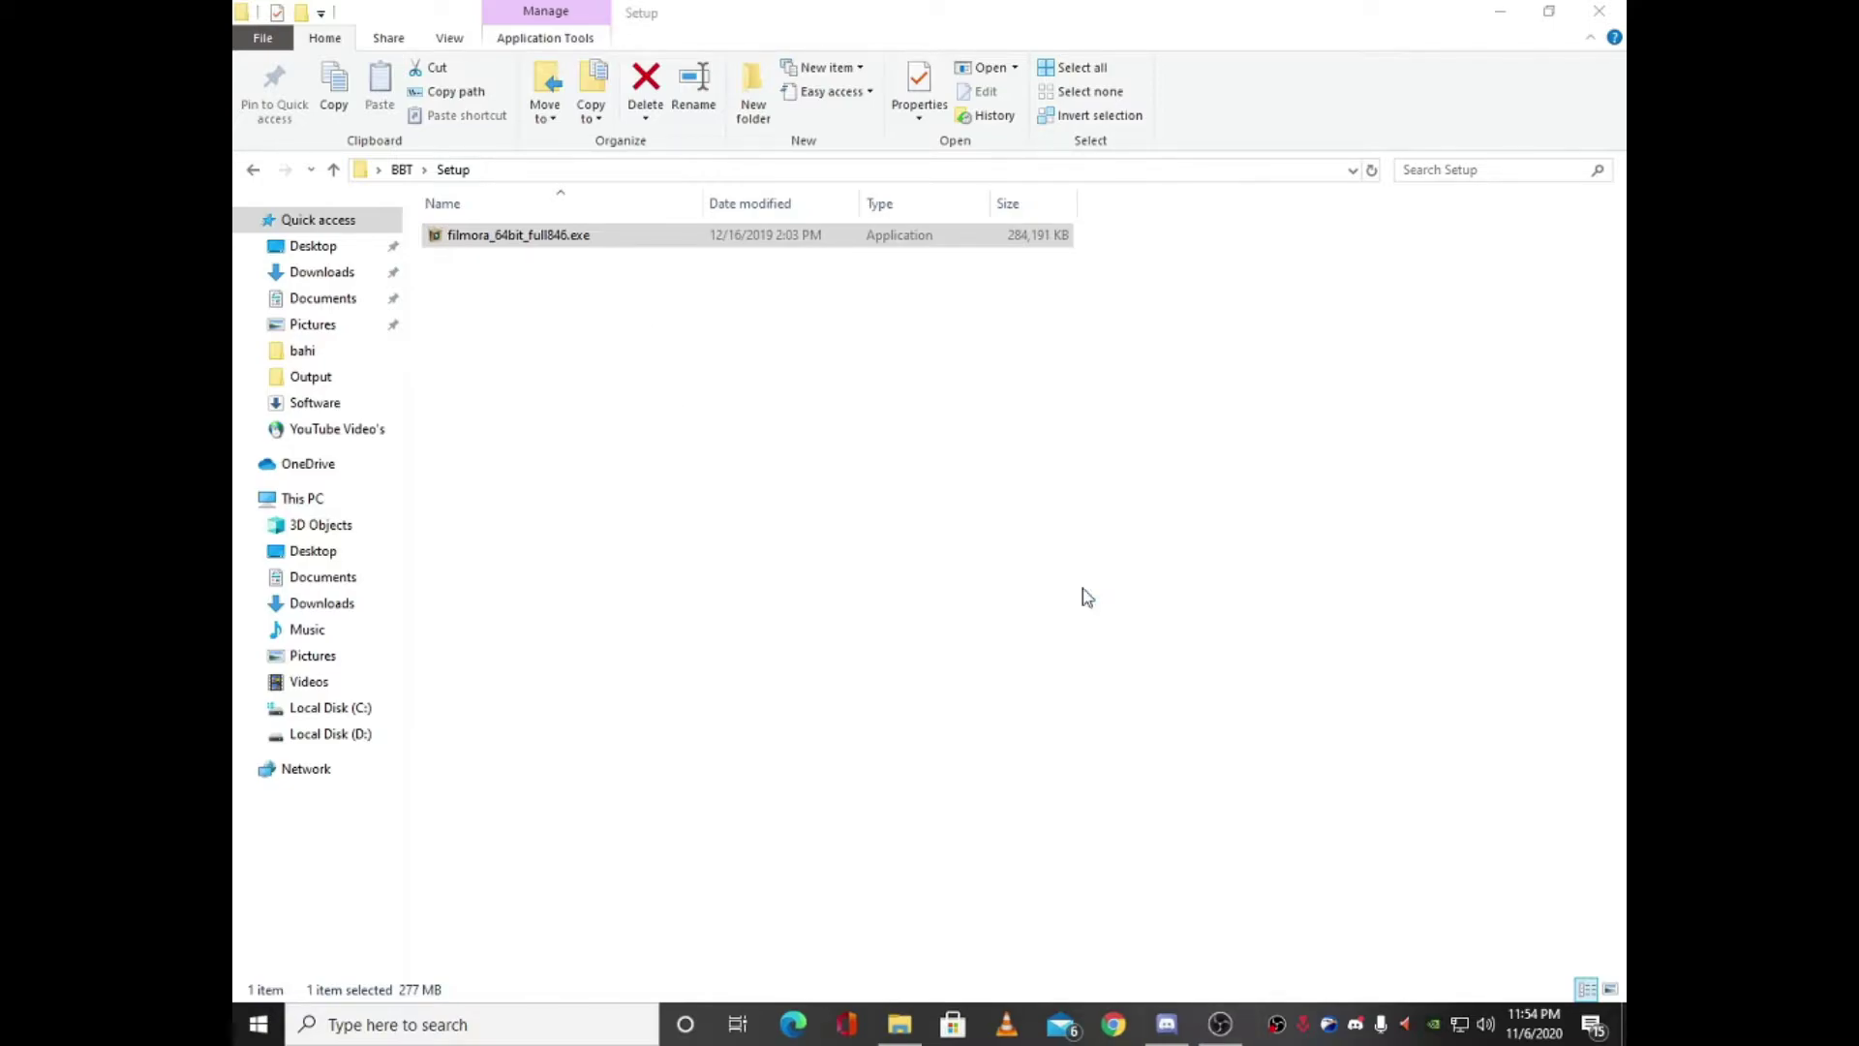
Return to the BBT folder, copy PYG64.dll and winmm.dll from its Crack subfolder, and go back to the desktop
key("super+d")
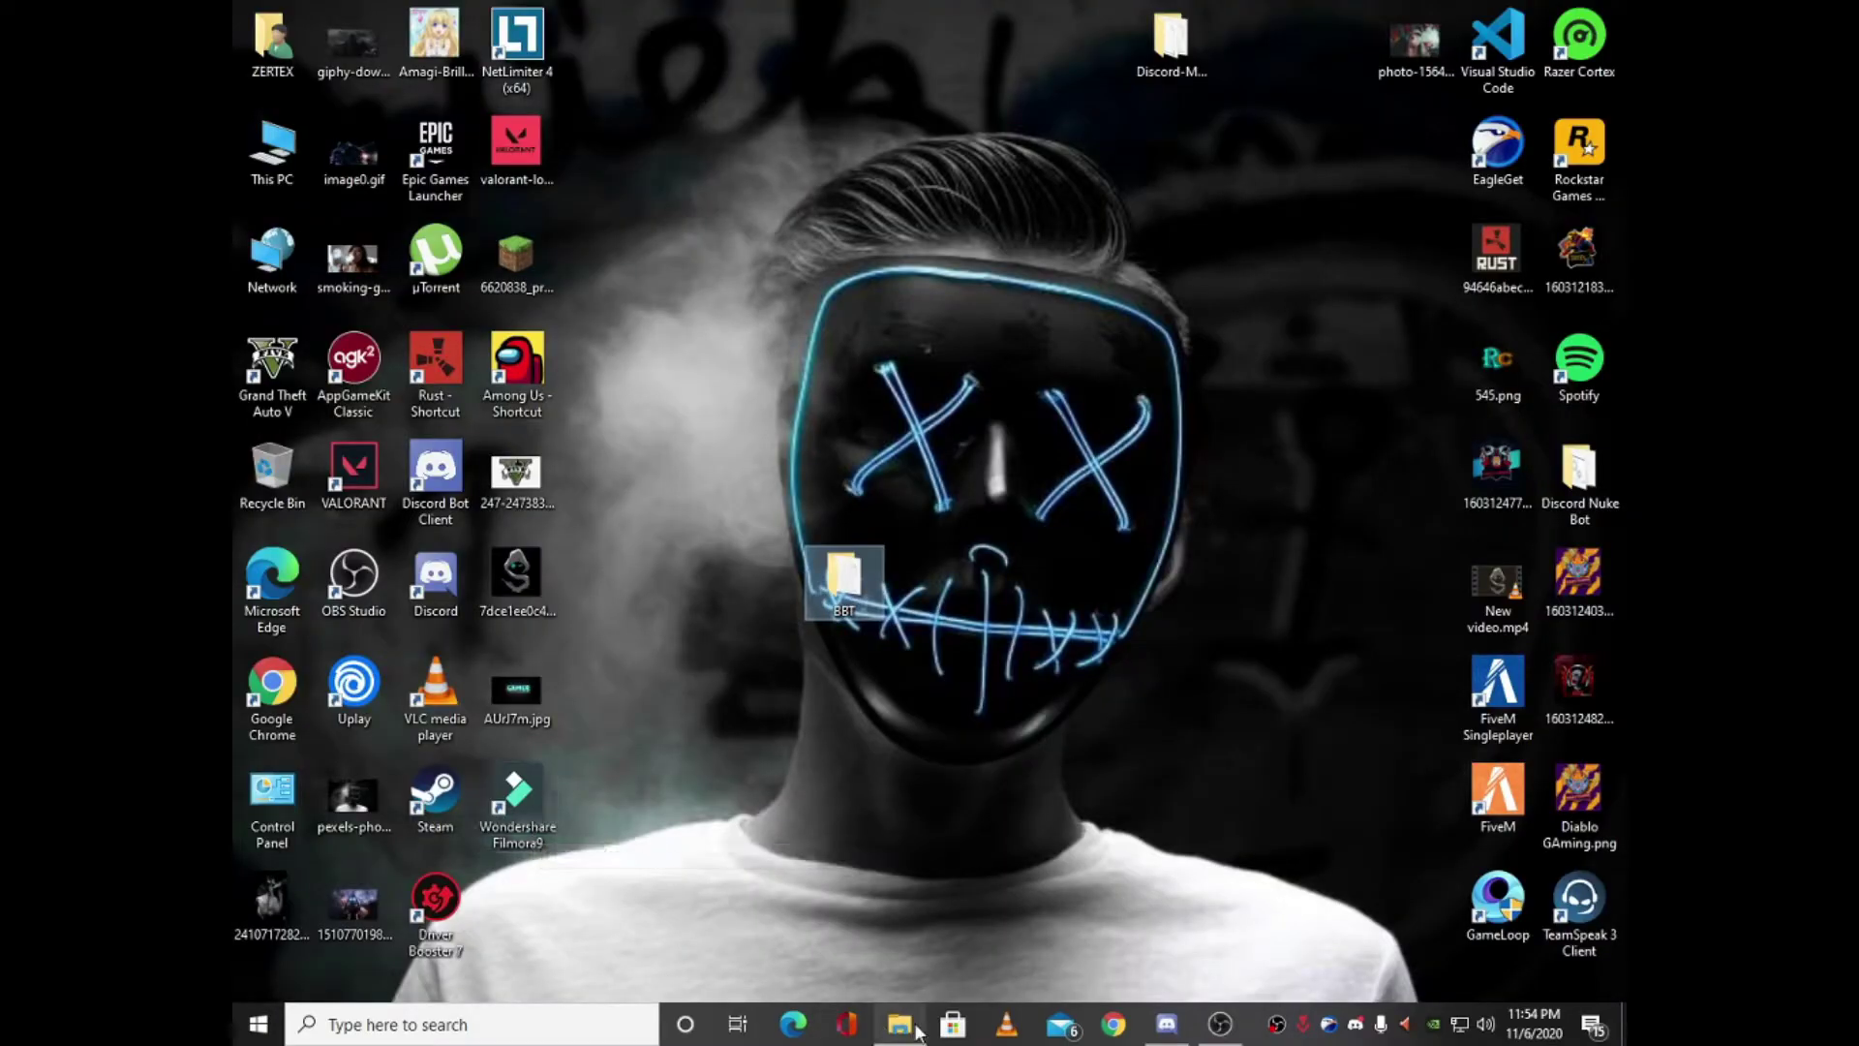
left_click(900, 1025)
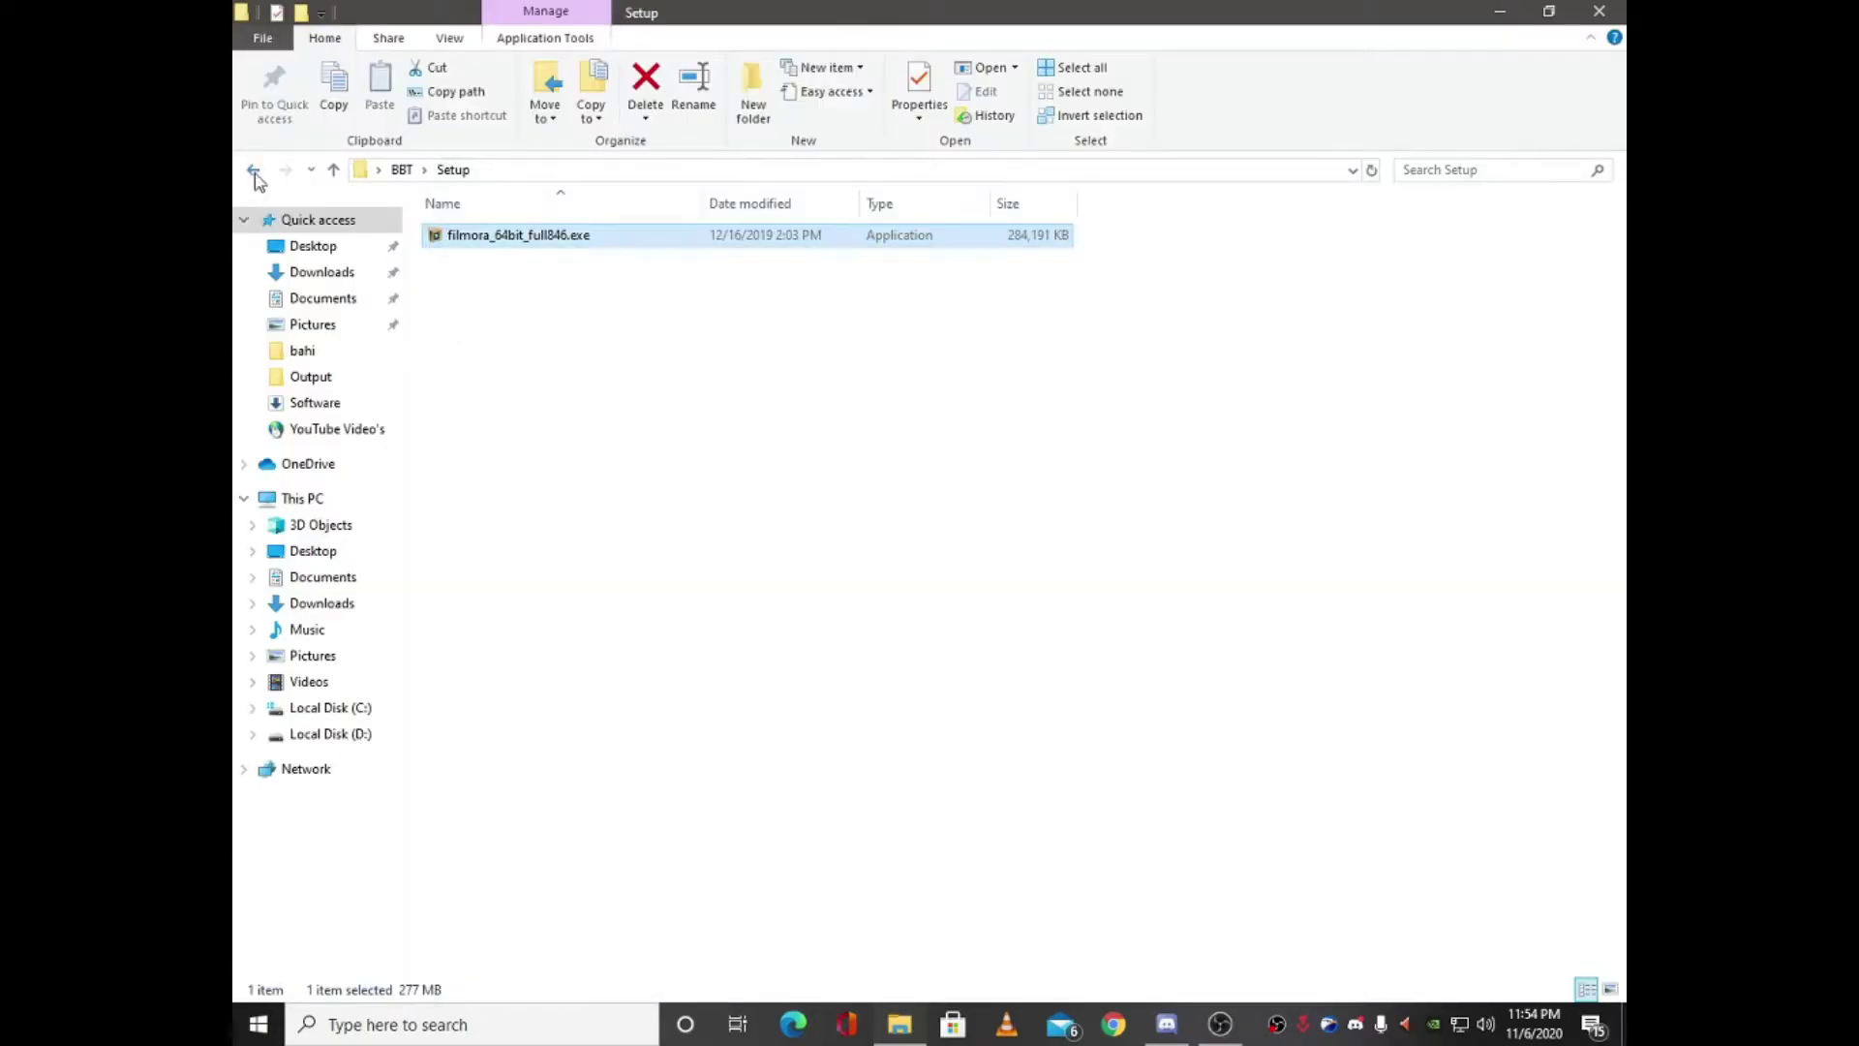
left_click(256, 174)
double_click(497, 257)
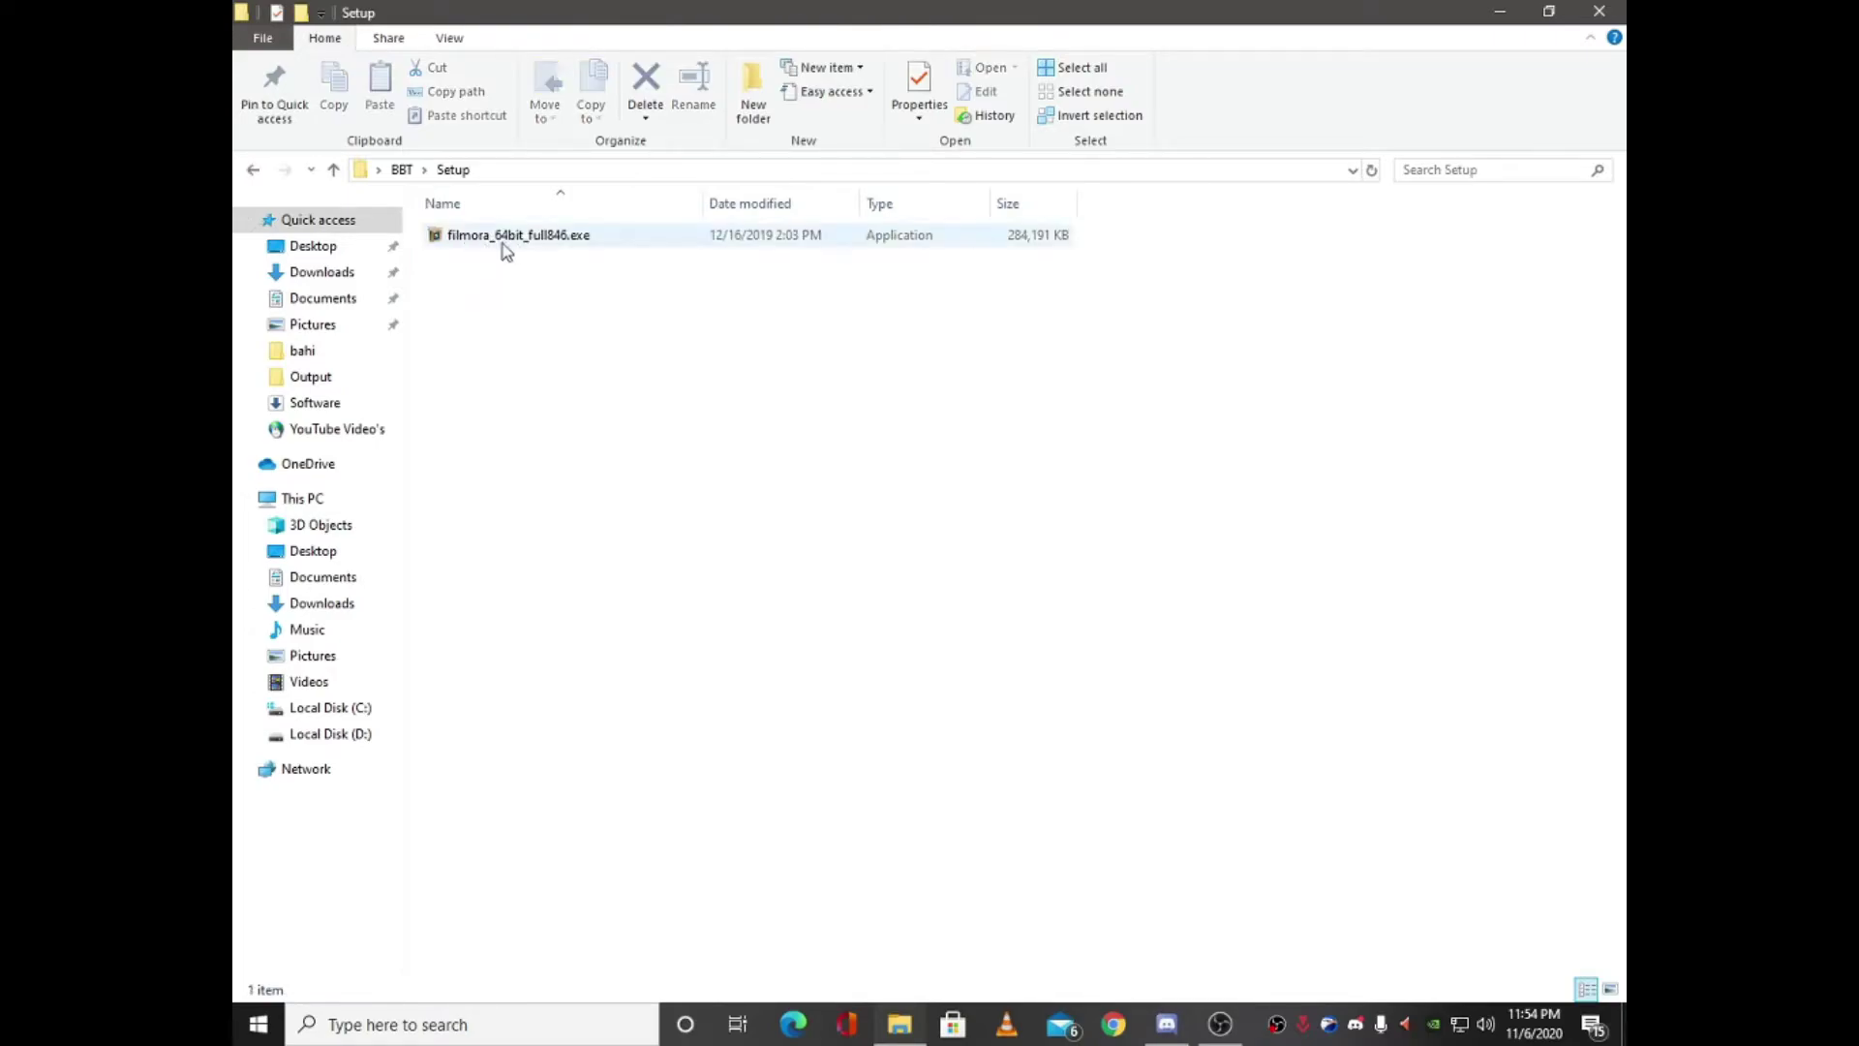
left_click(257, 172)
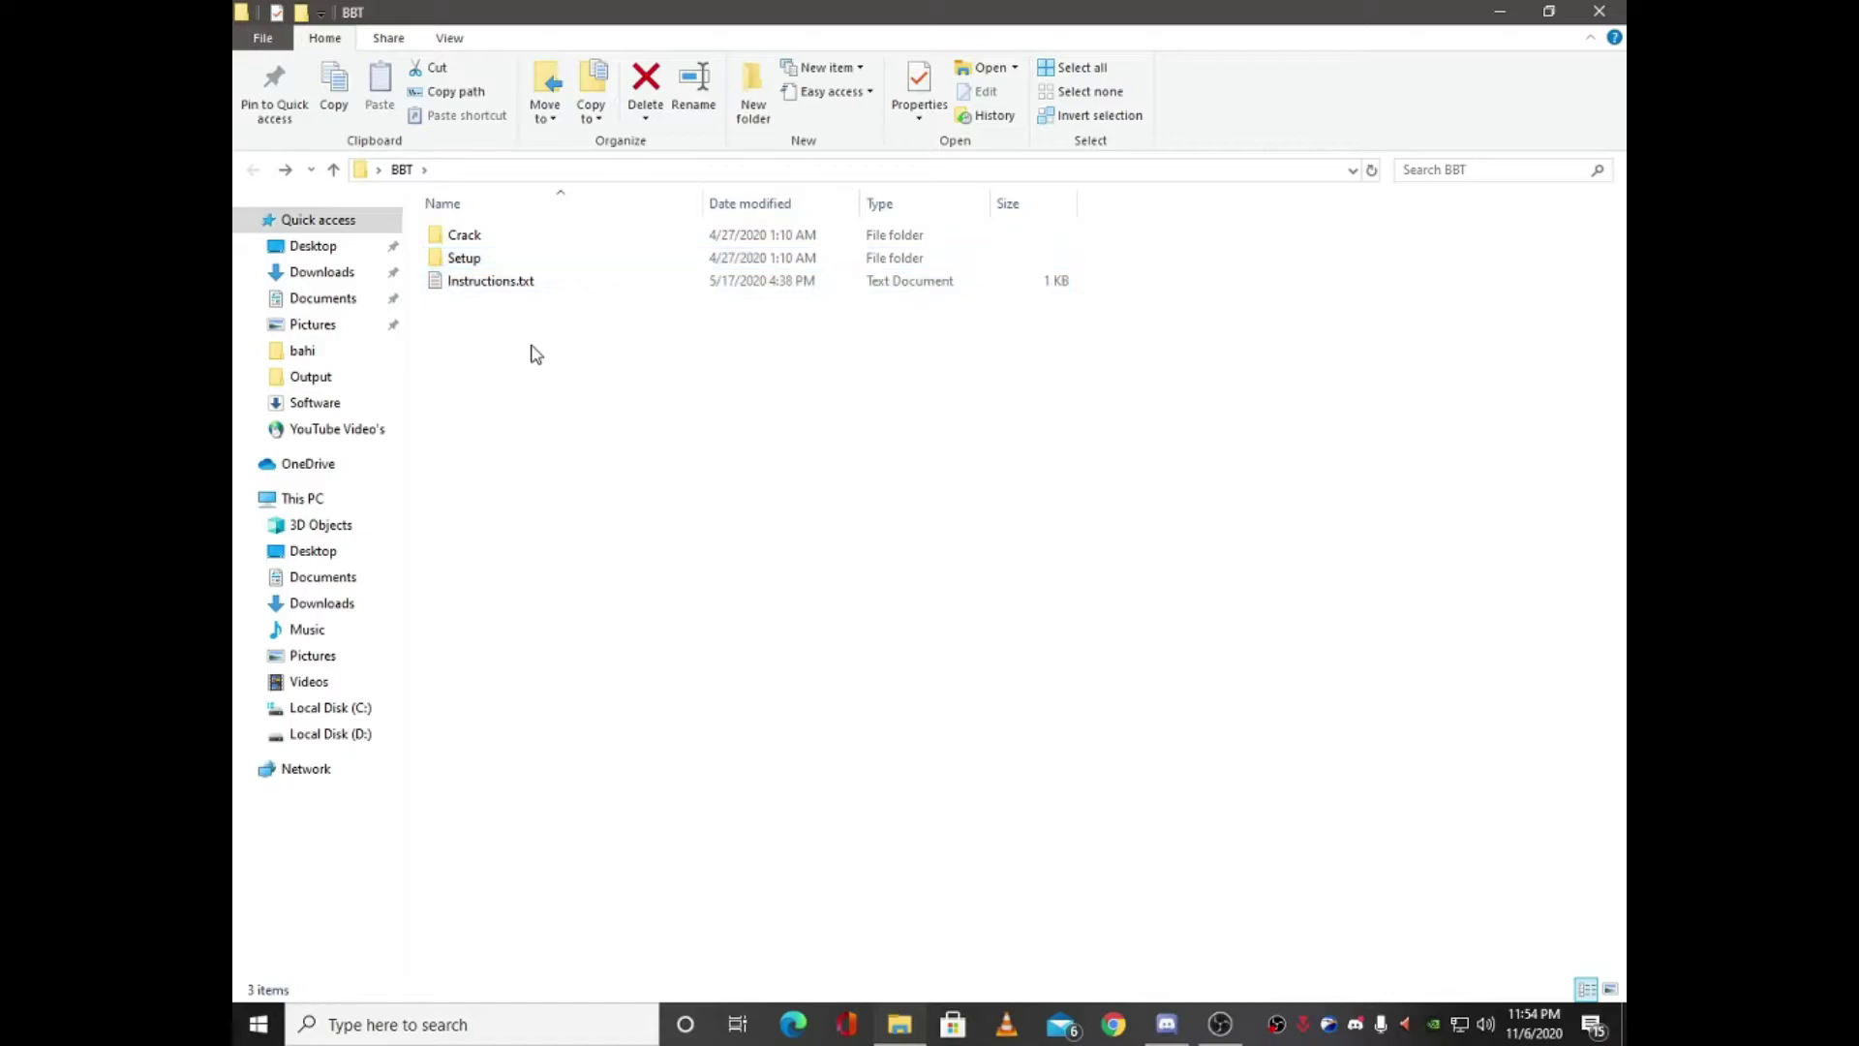
double_click(467, 236)
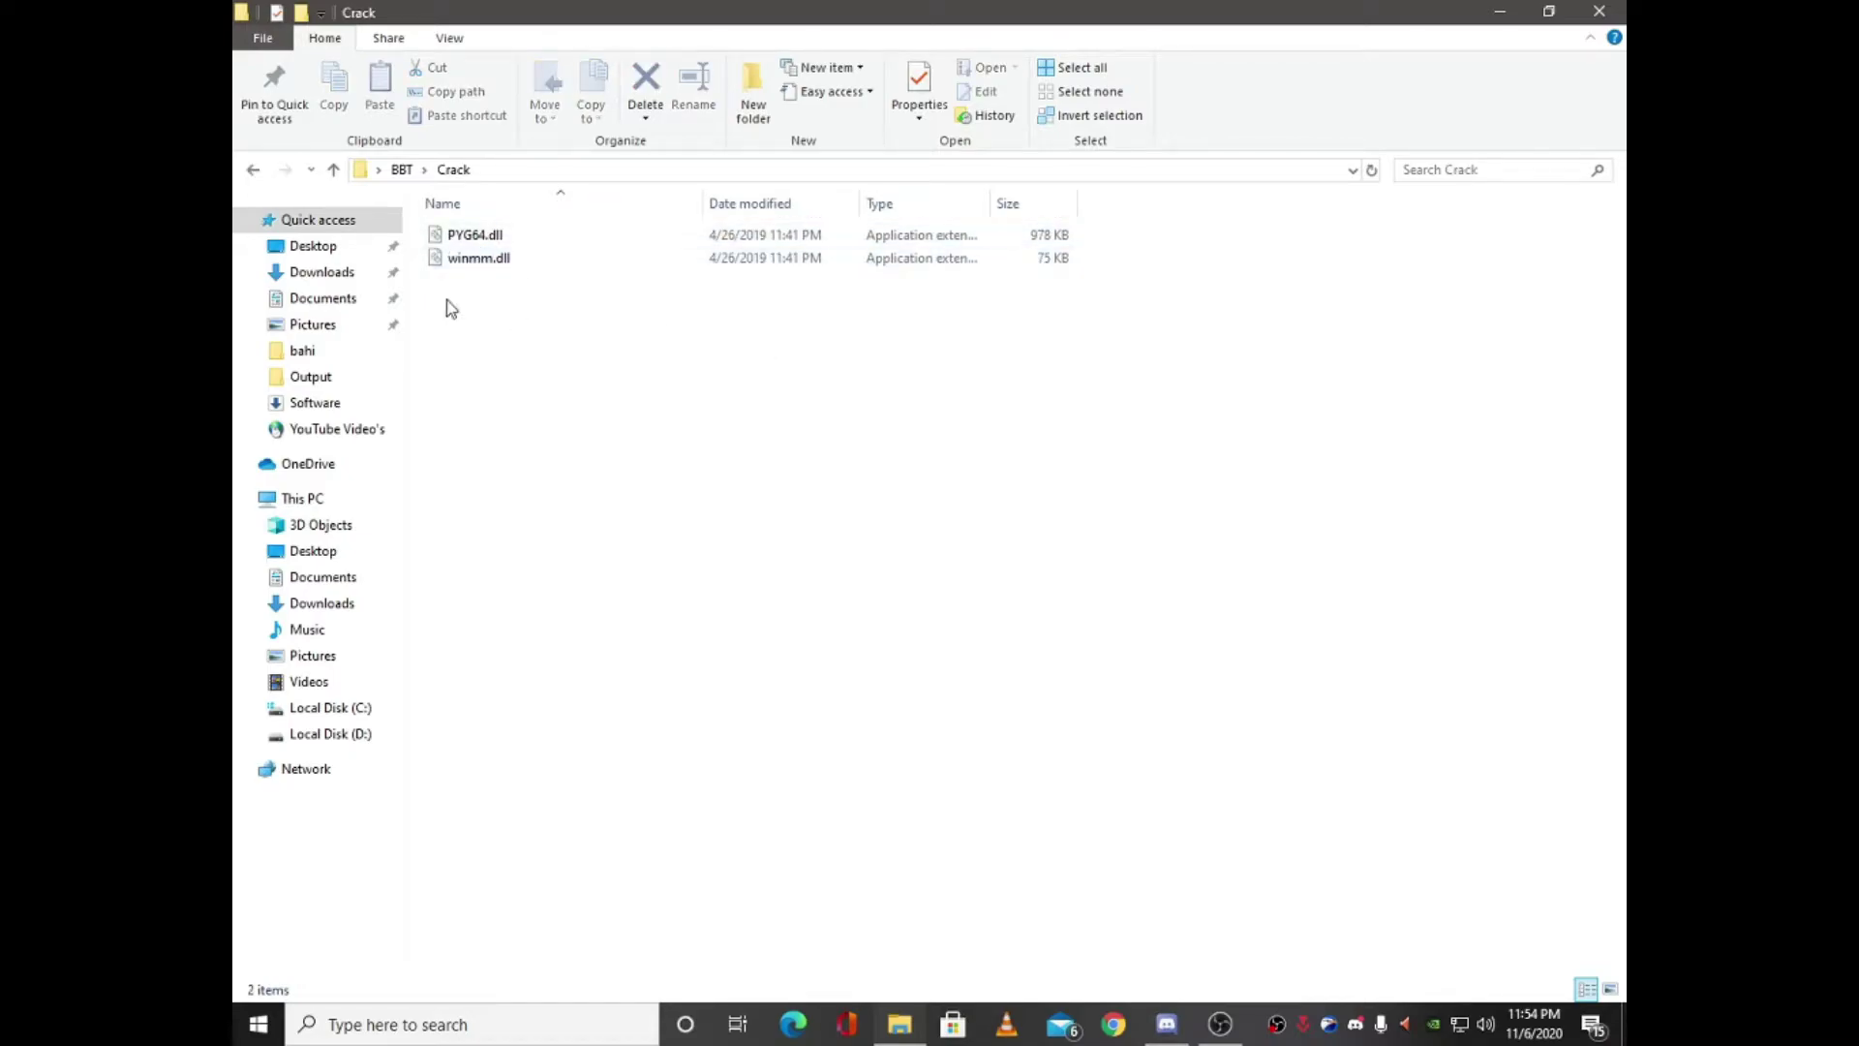
key("ctrl+a")
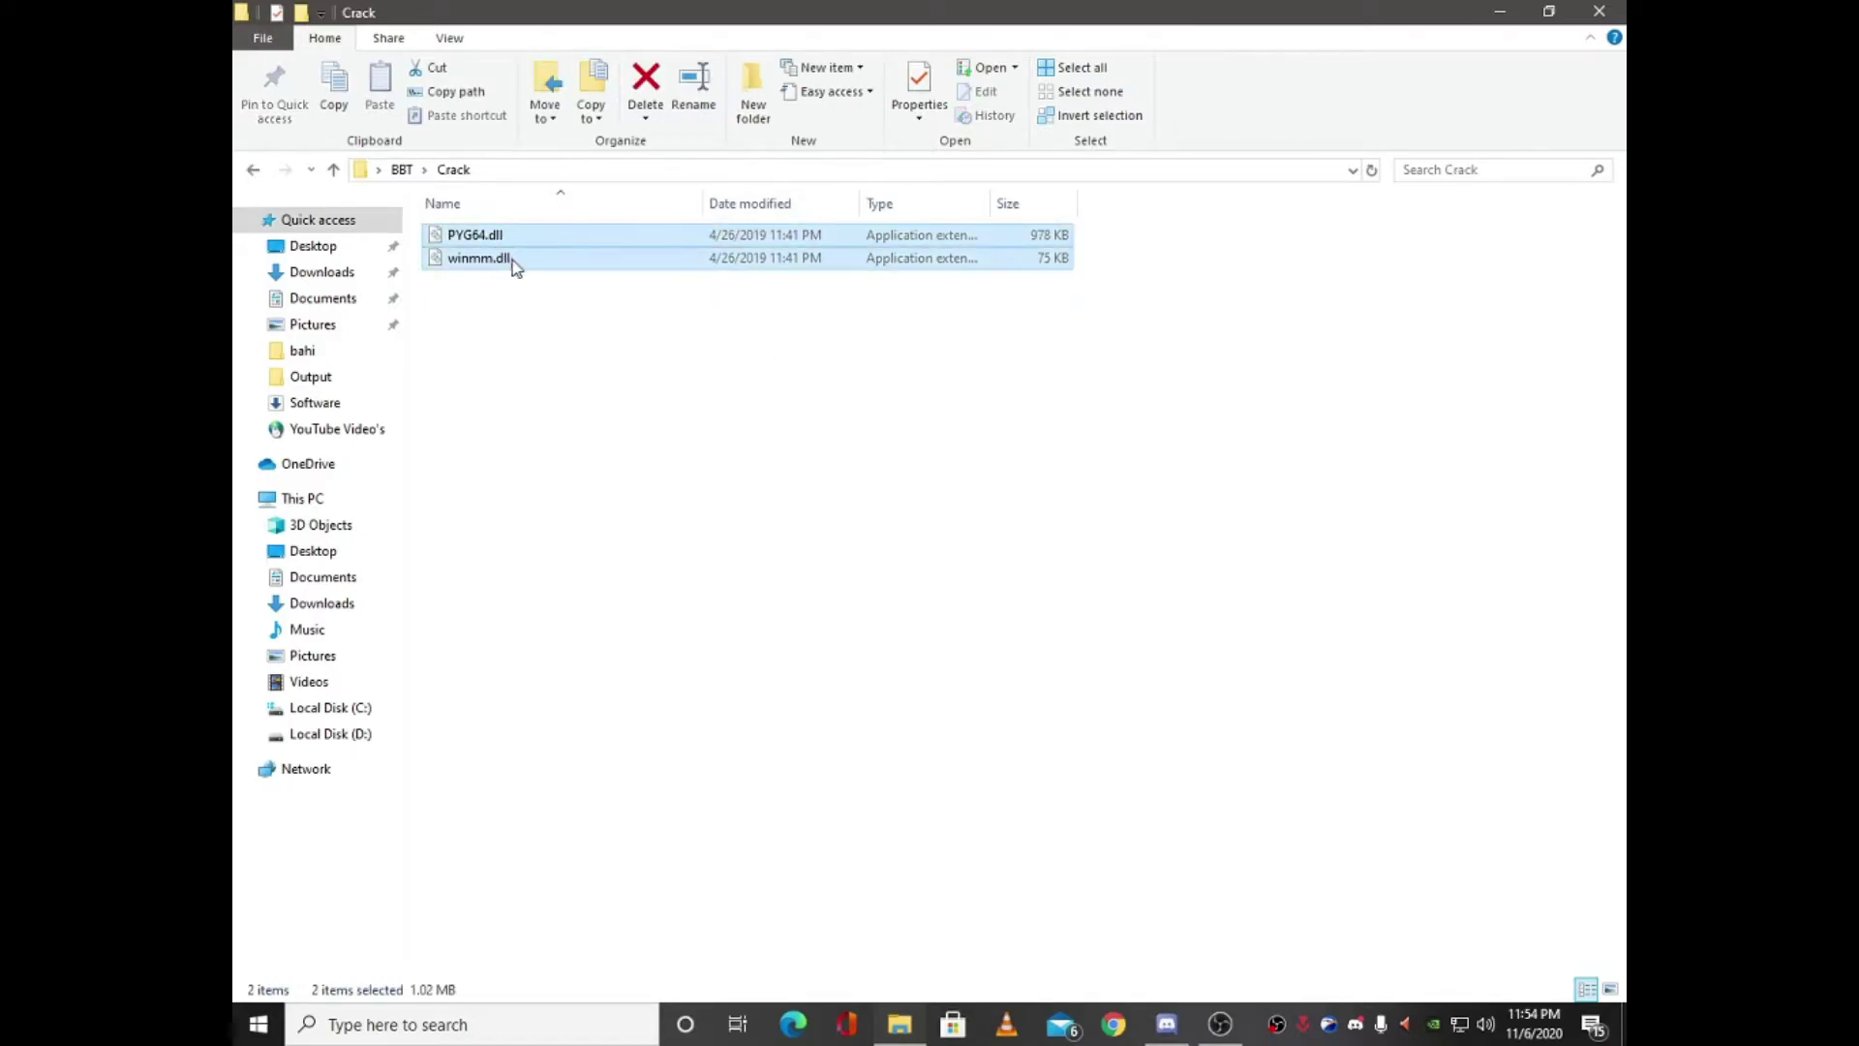
right_click(481, 243)
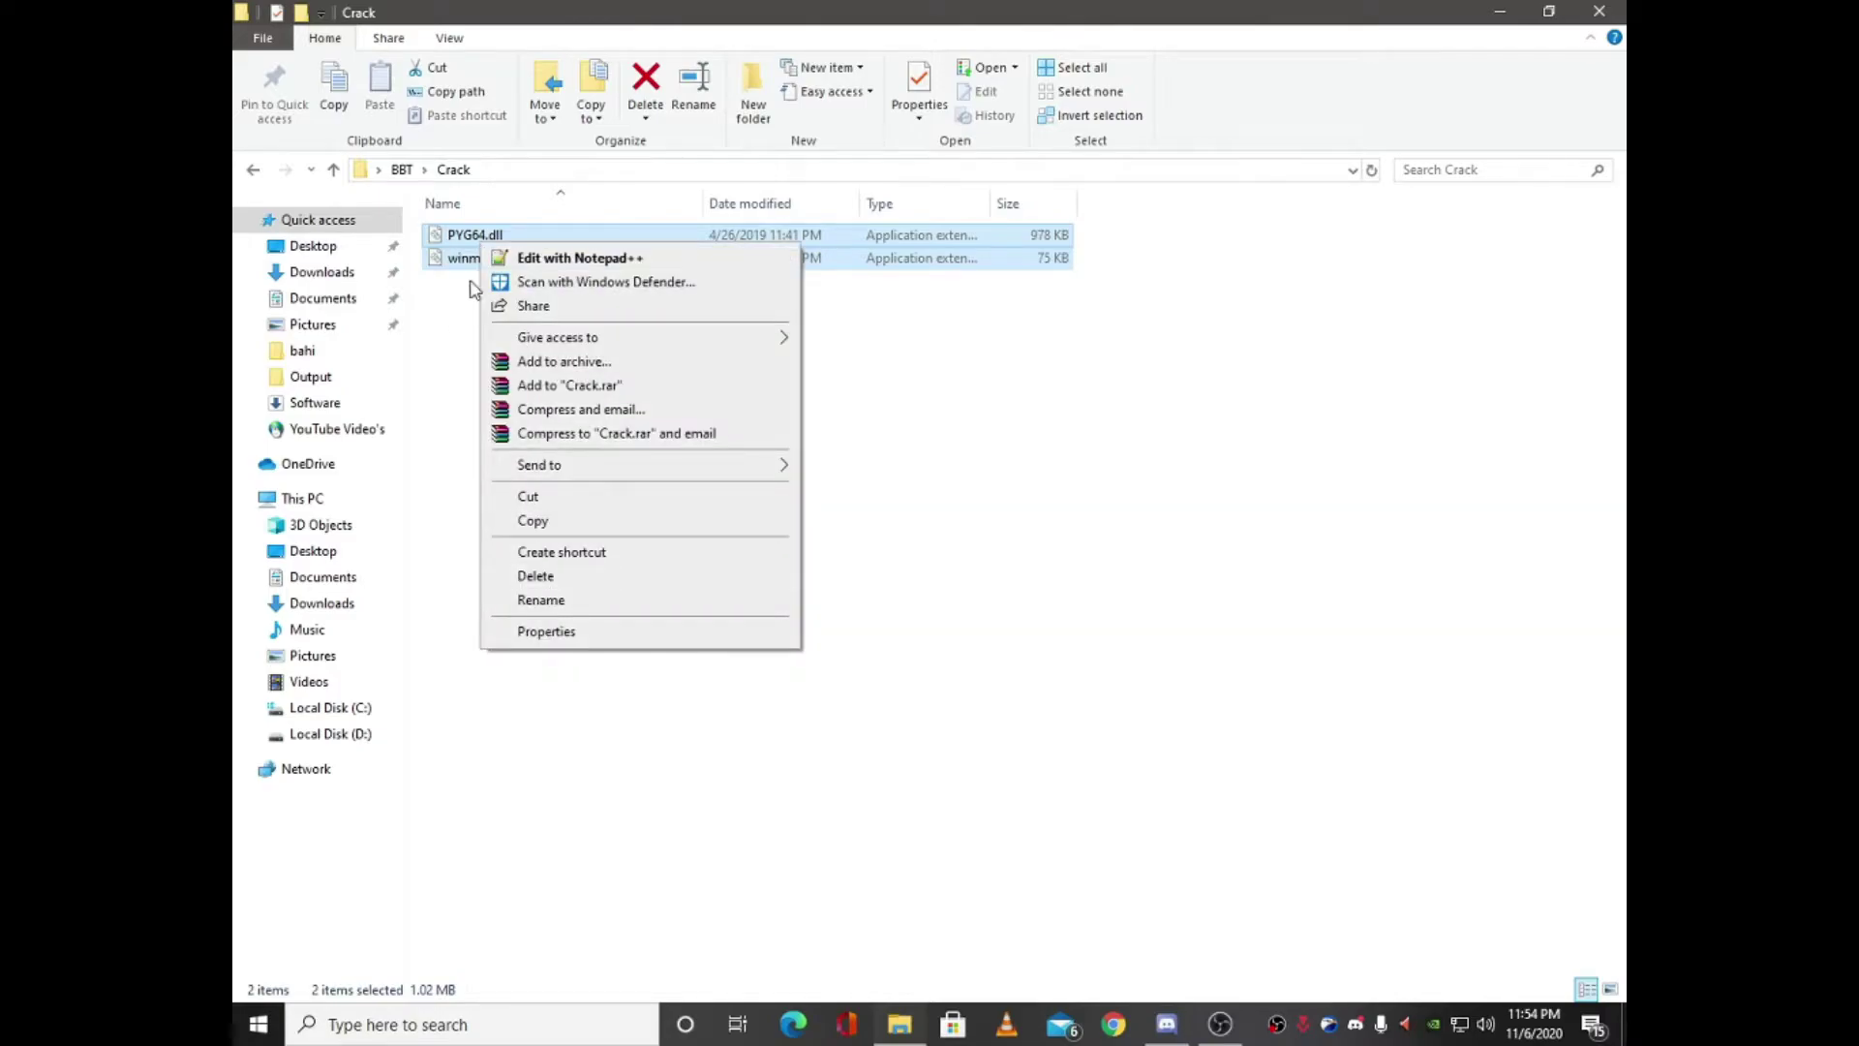
left_click(554, 523)
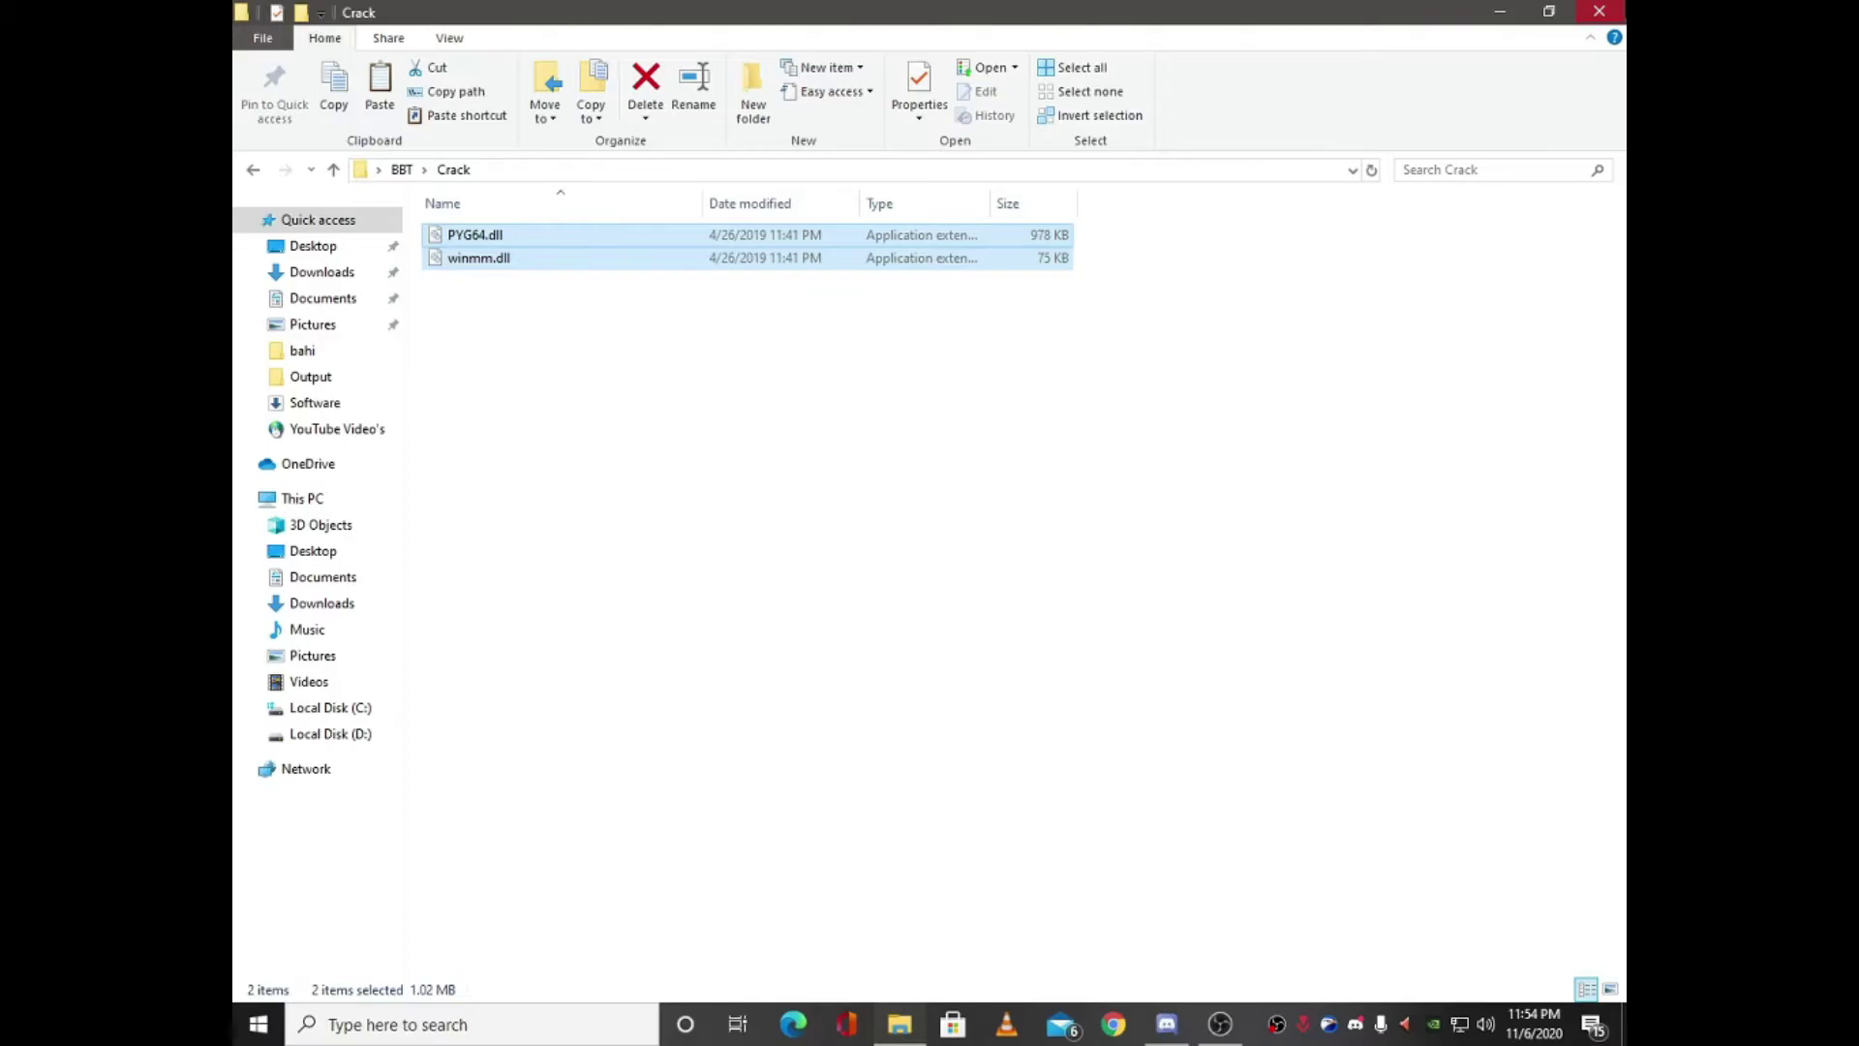
key("super+d")
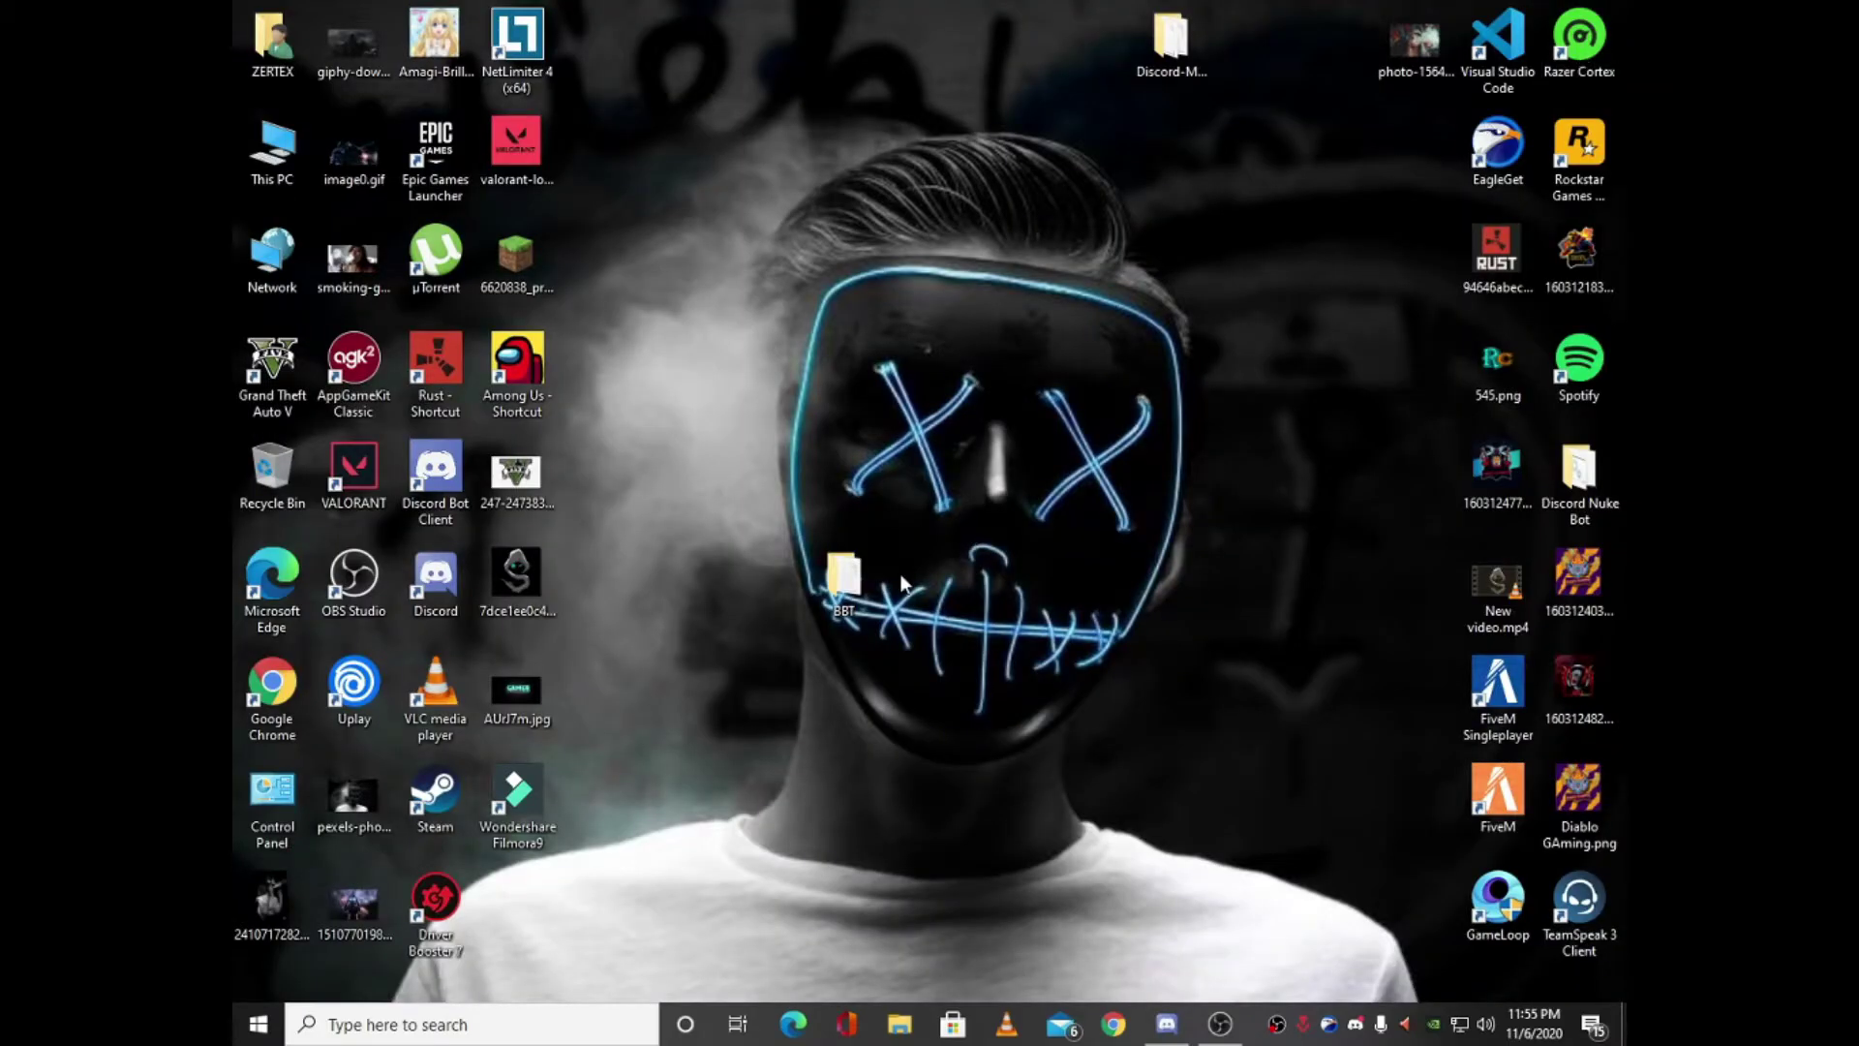
Try to paste the two copied DLL files into the Wondershare Filmora9 installation folder, cancel the replacement, and close the folder
right_click(536, 790)
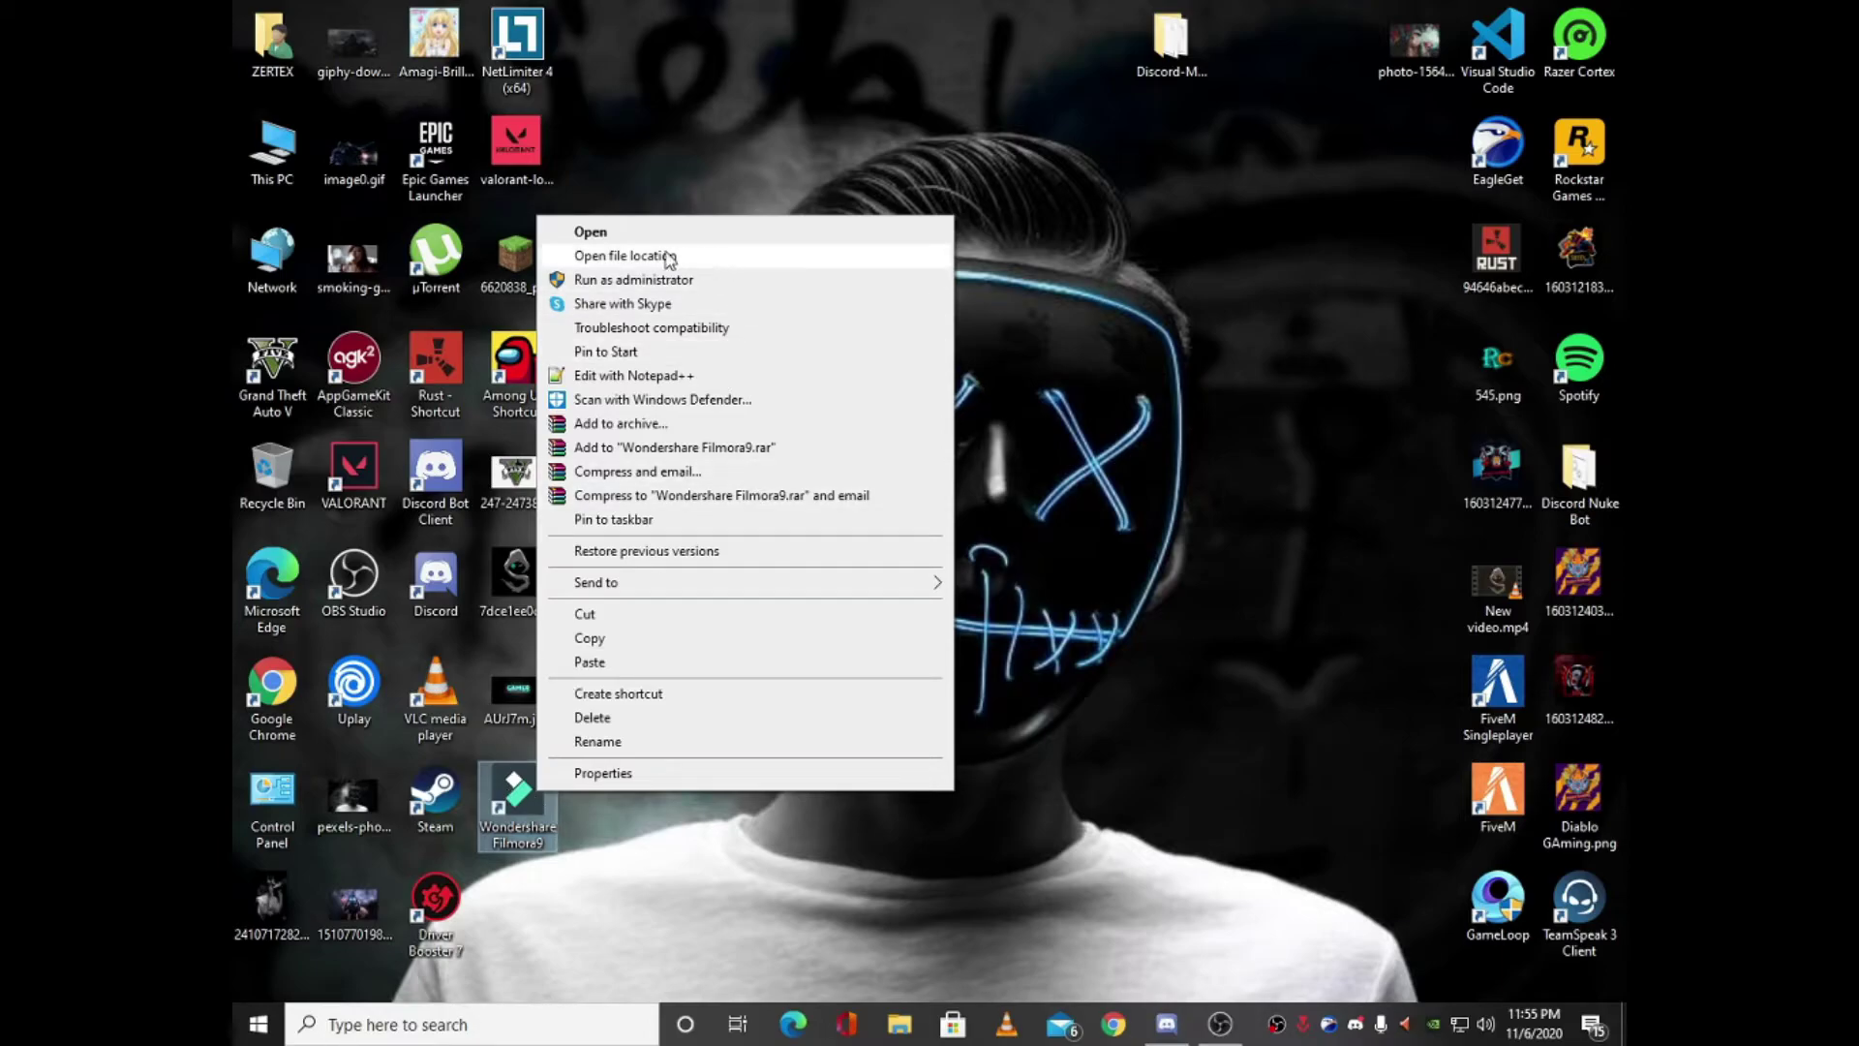
left_click(635, 258)
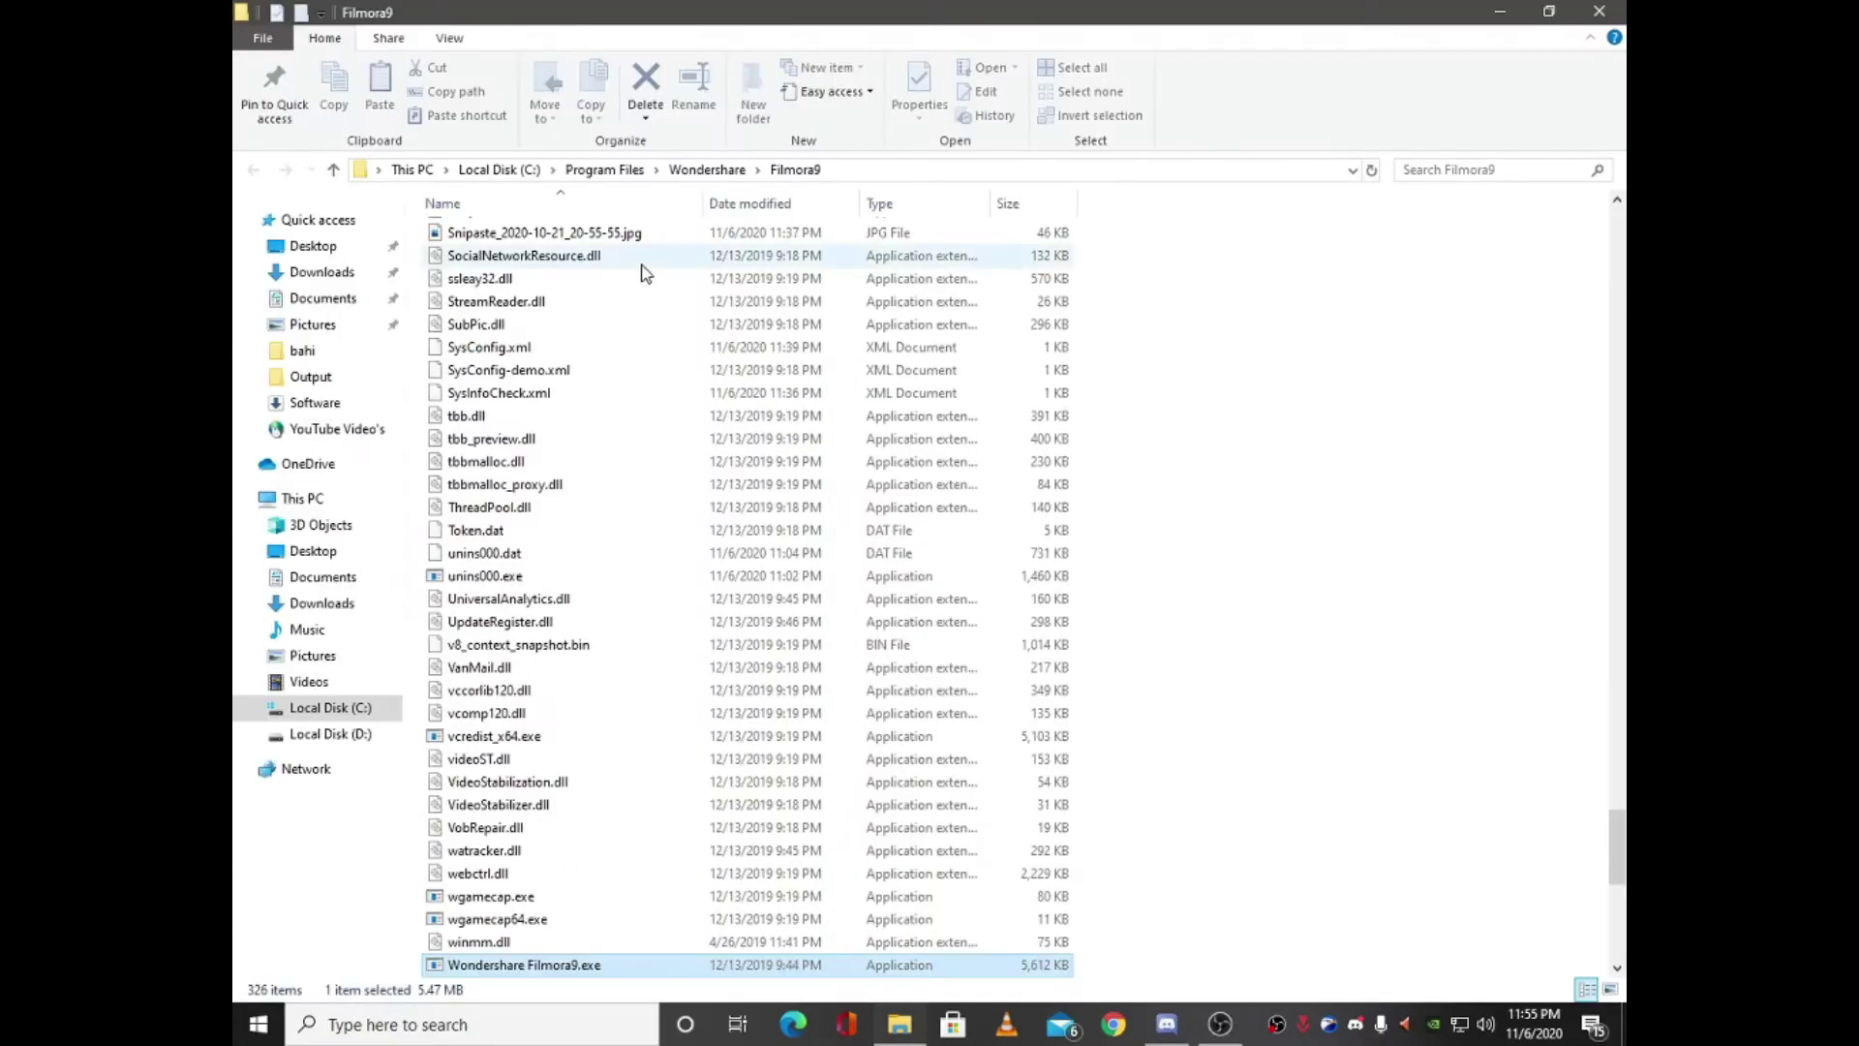
left_click(1232, 644)
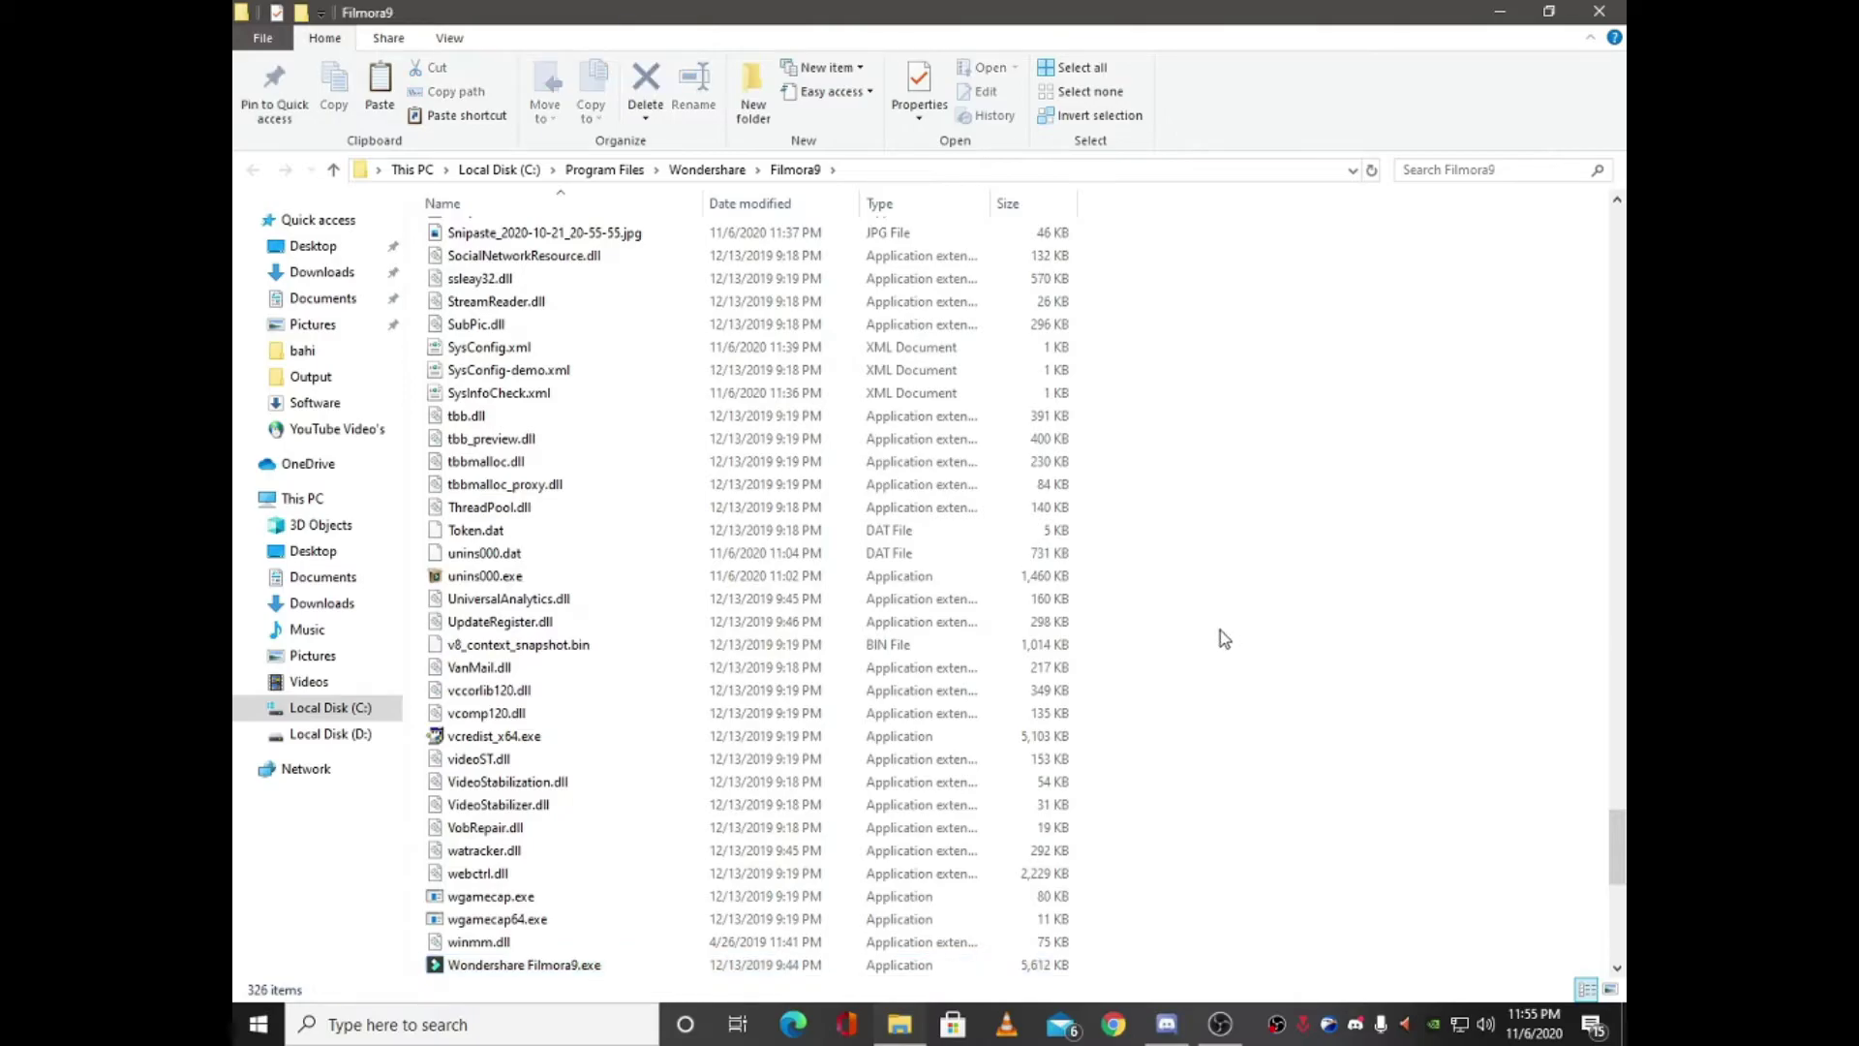
right_click(1195, 594)
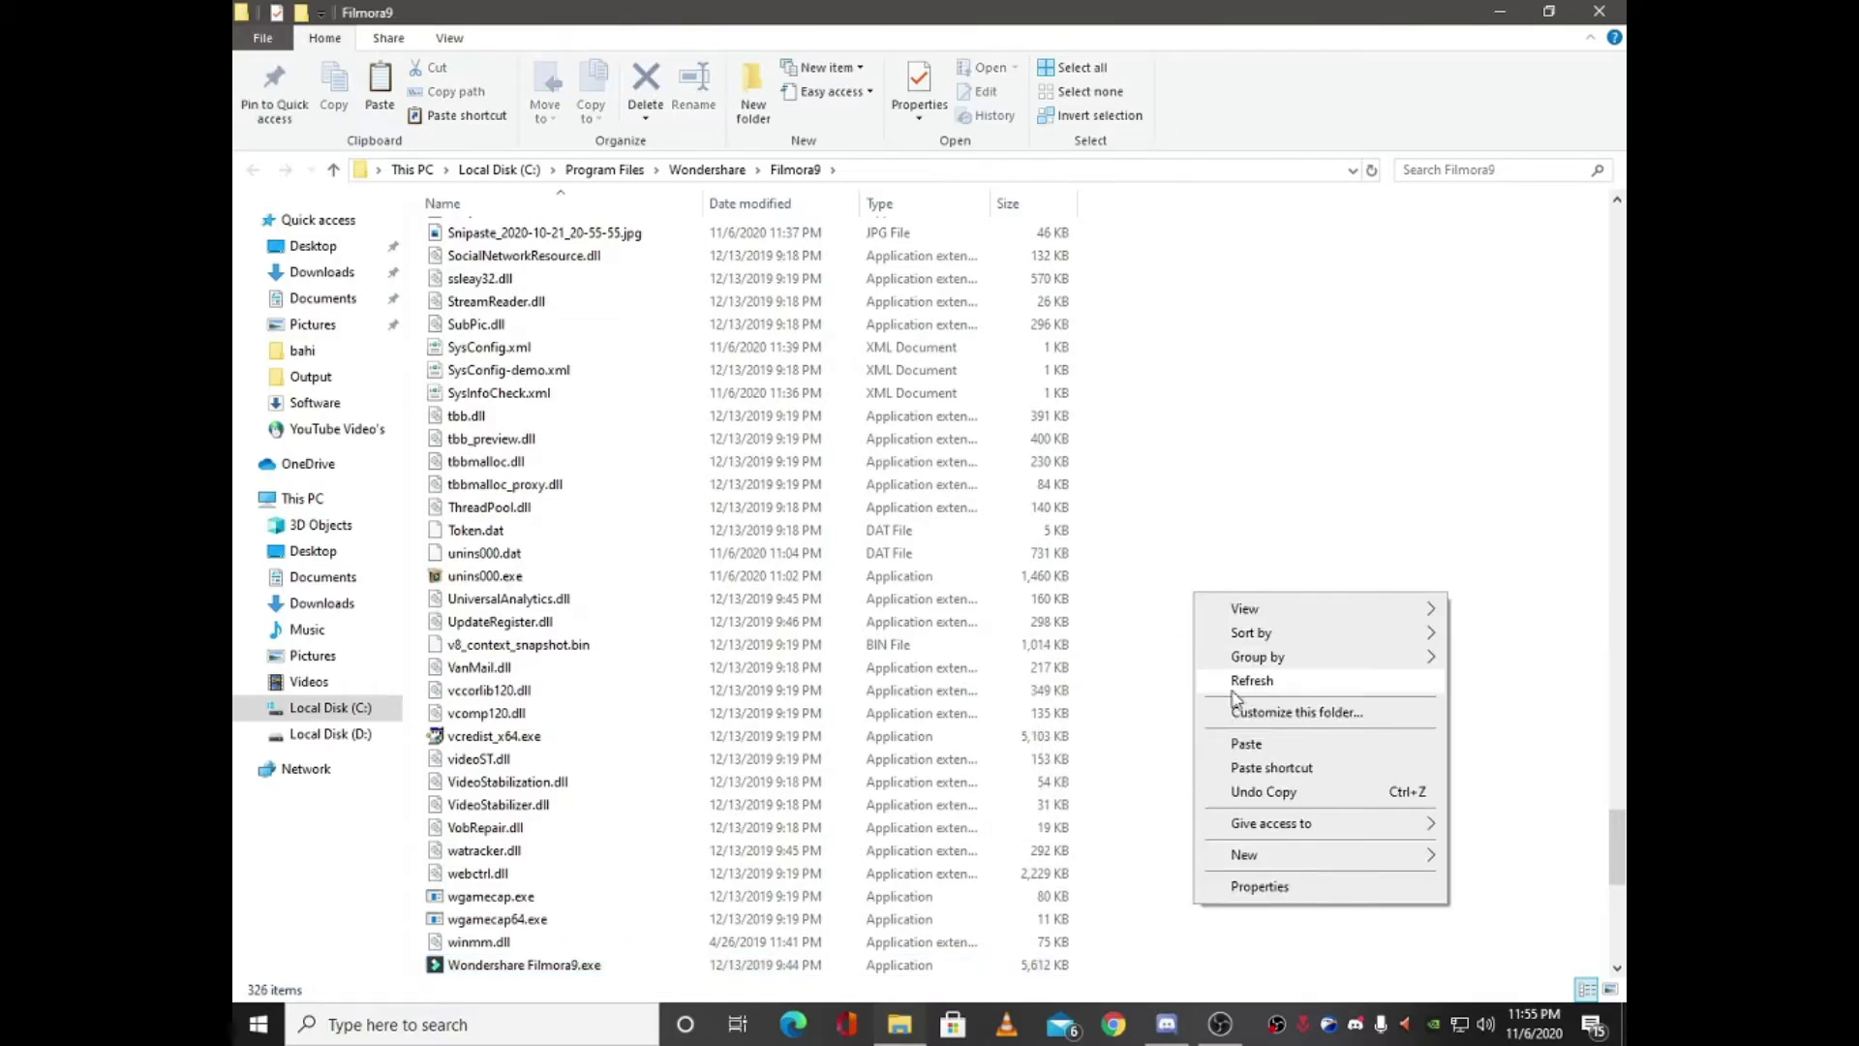
left_click(1249, 743)
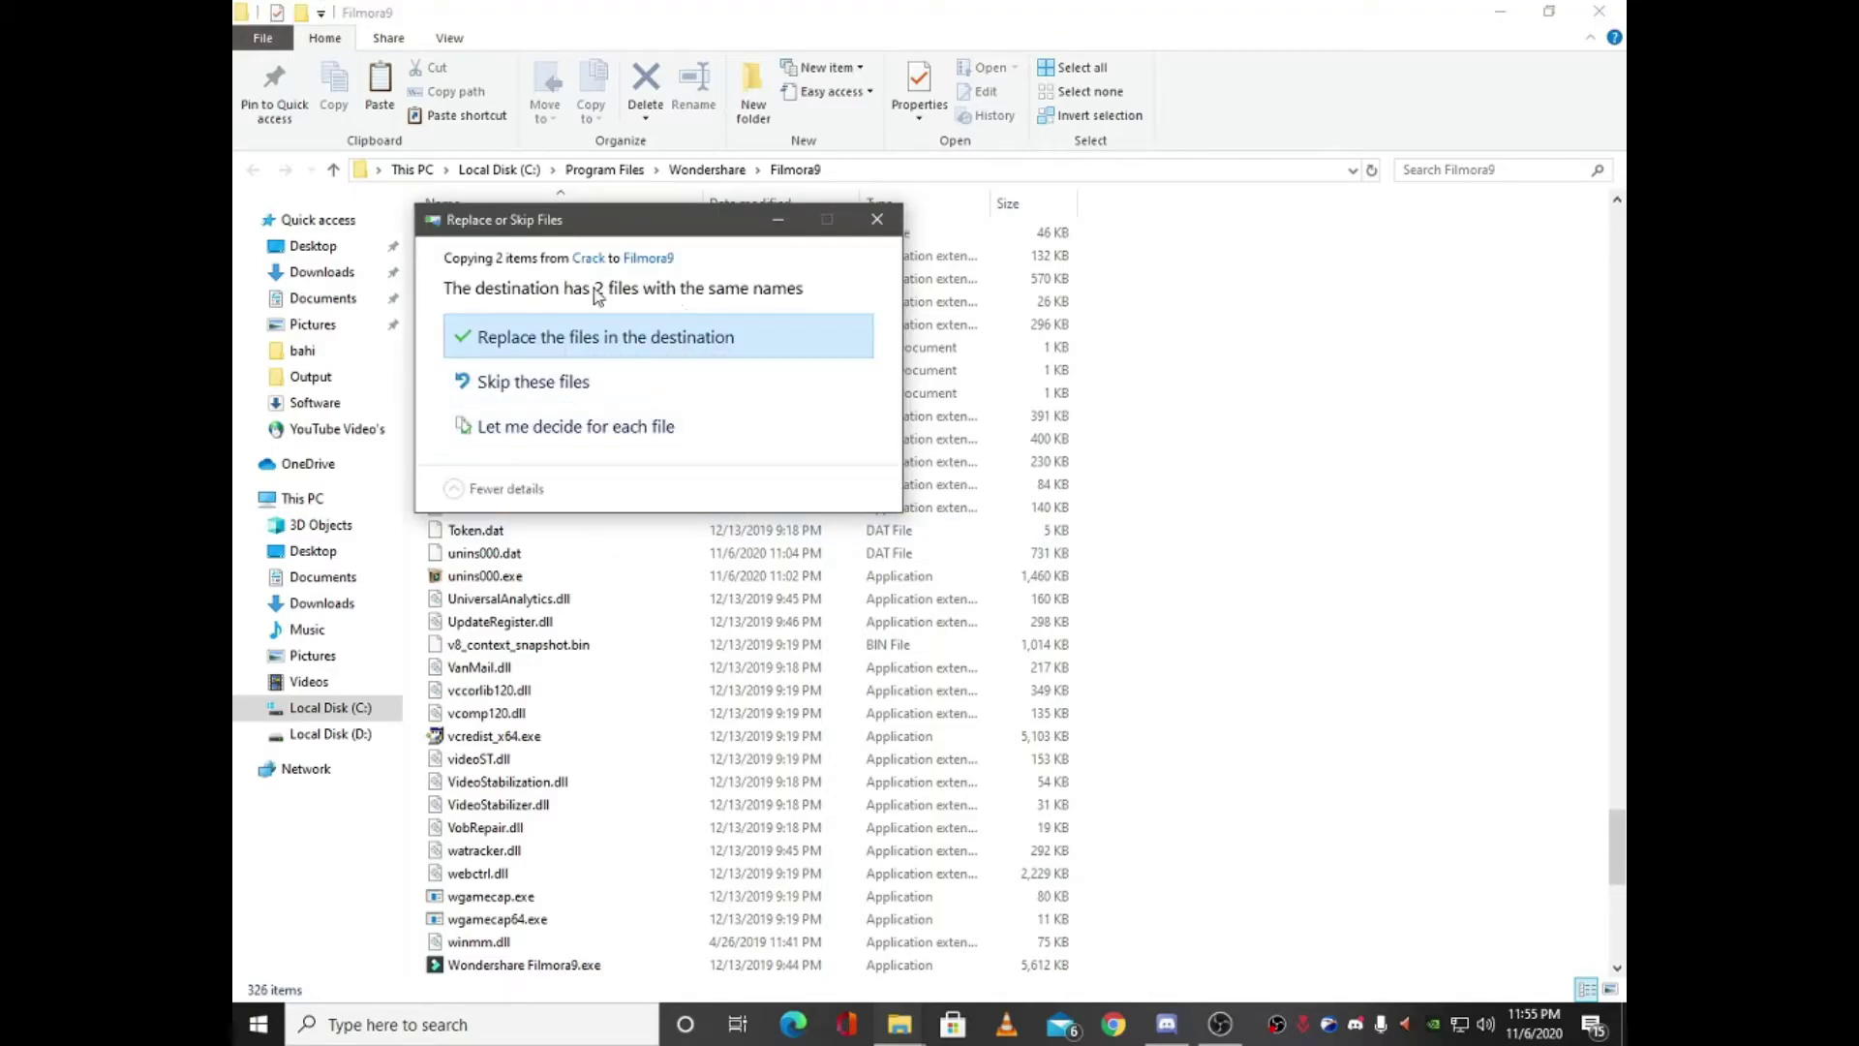
left_click(875, 221)
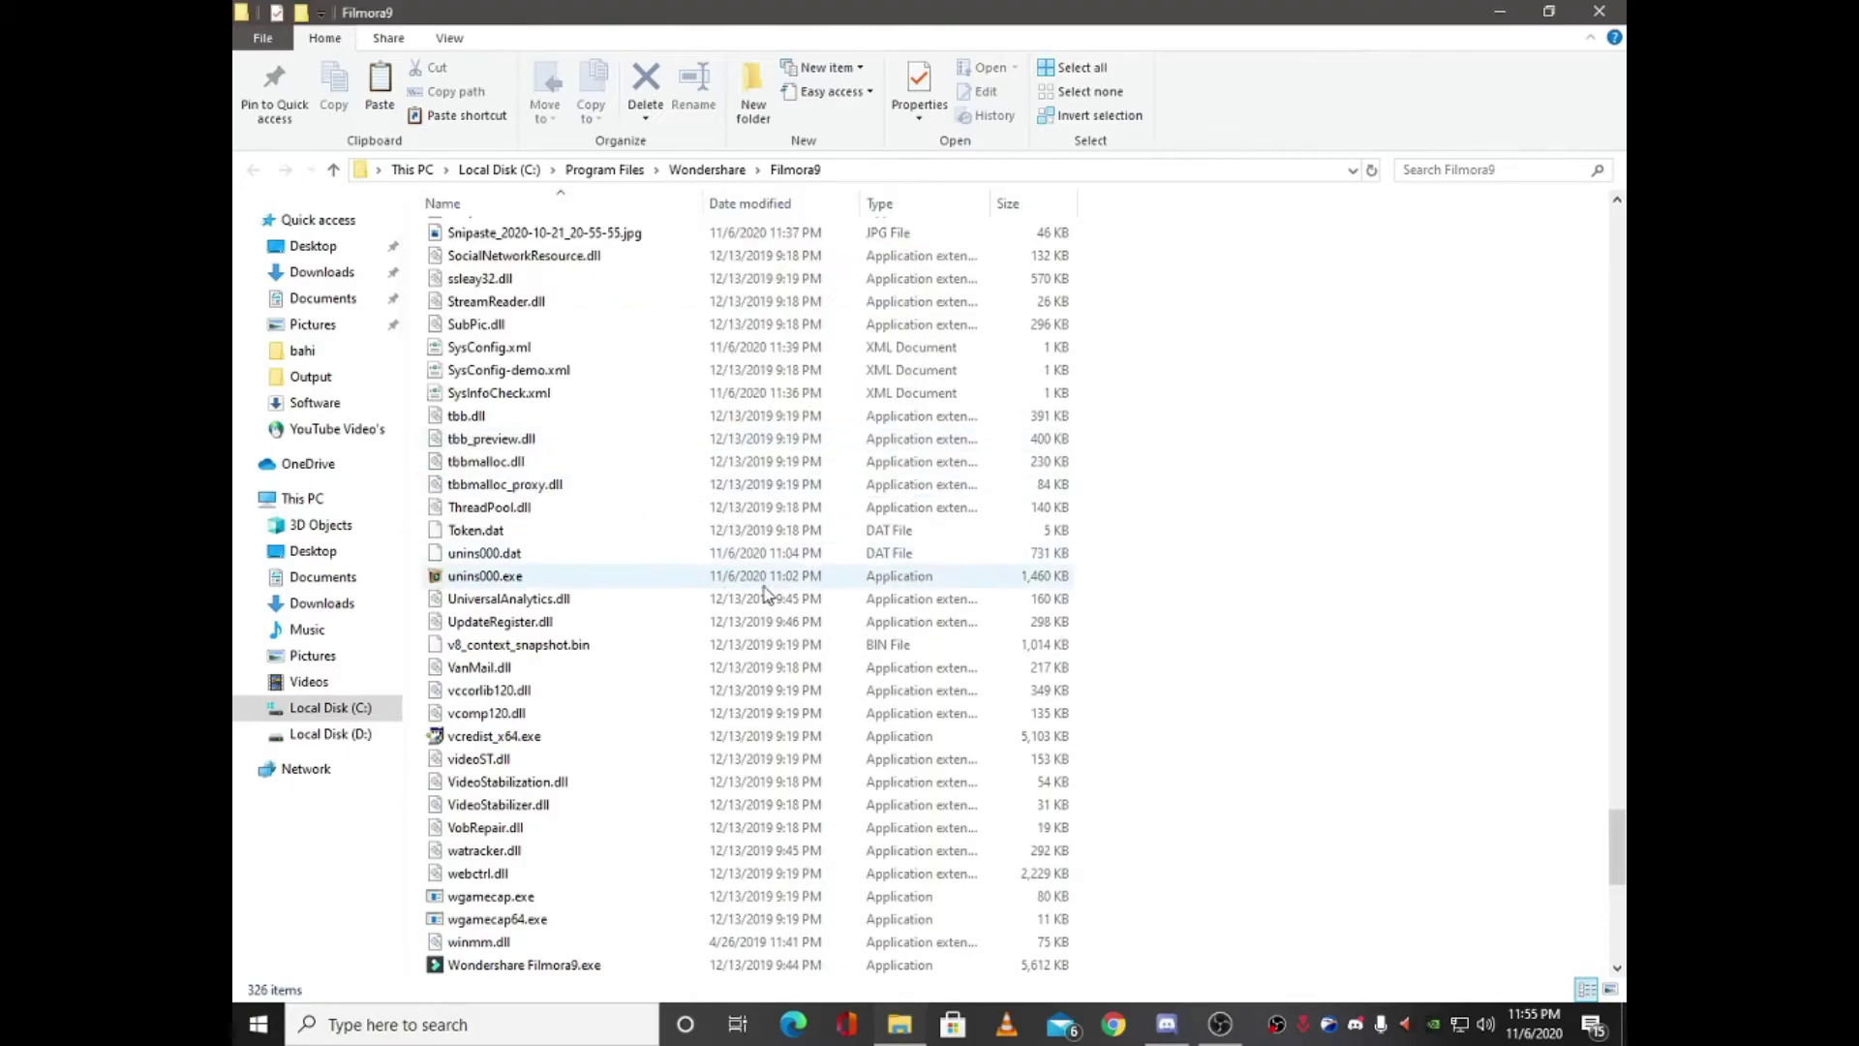
scroll(643, 552, "up", 8)
scroll(649, 552, "down", 13)
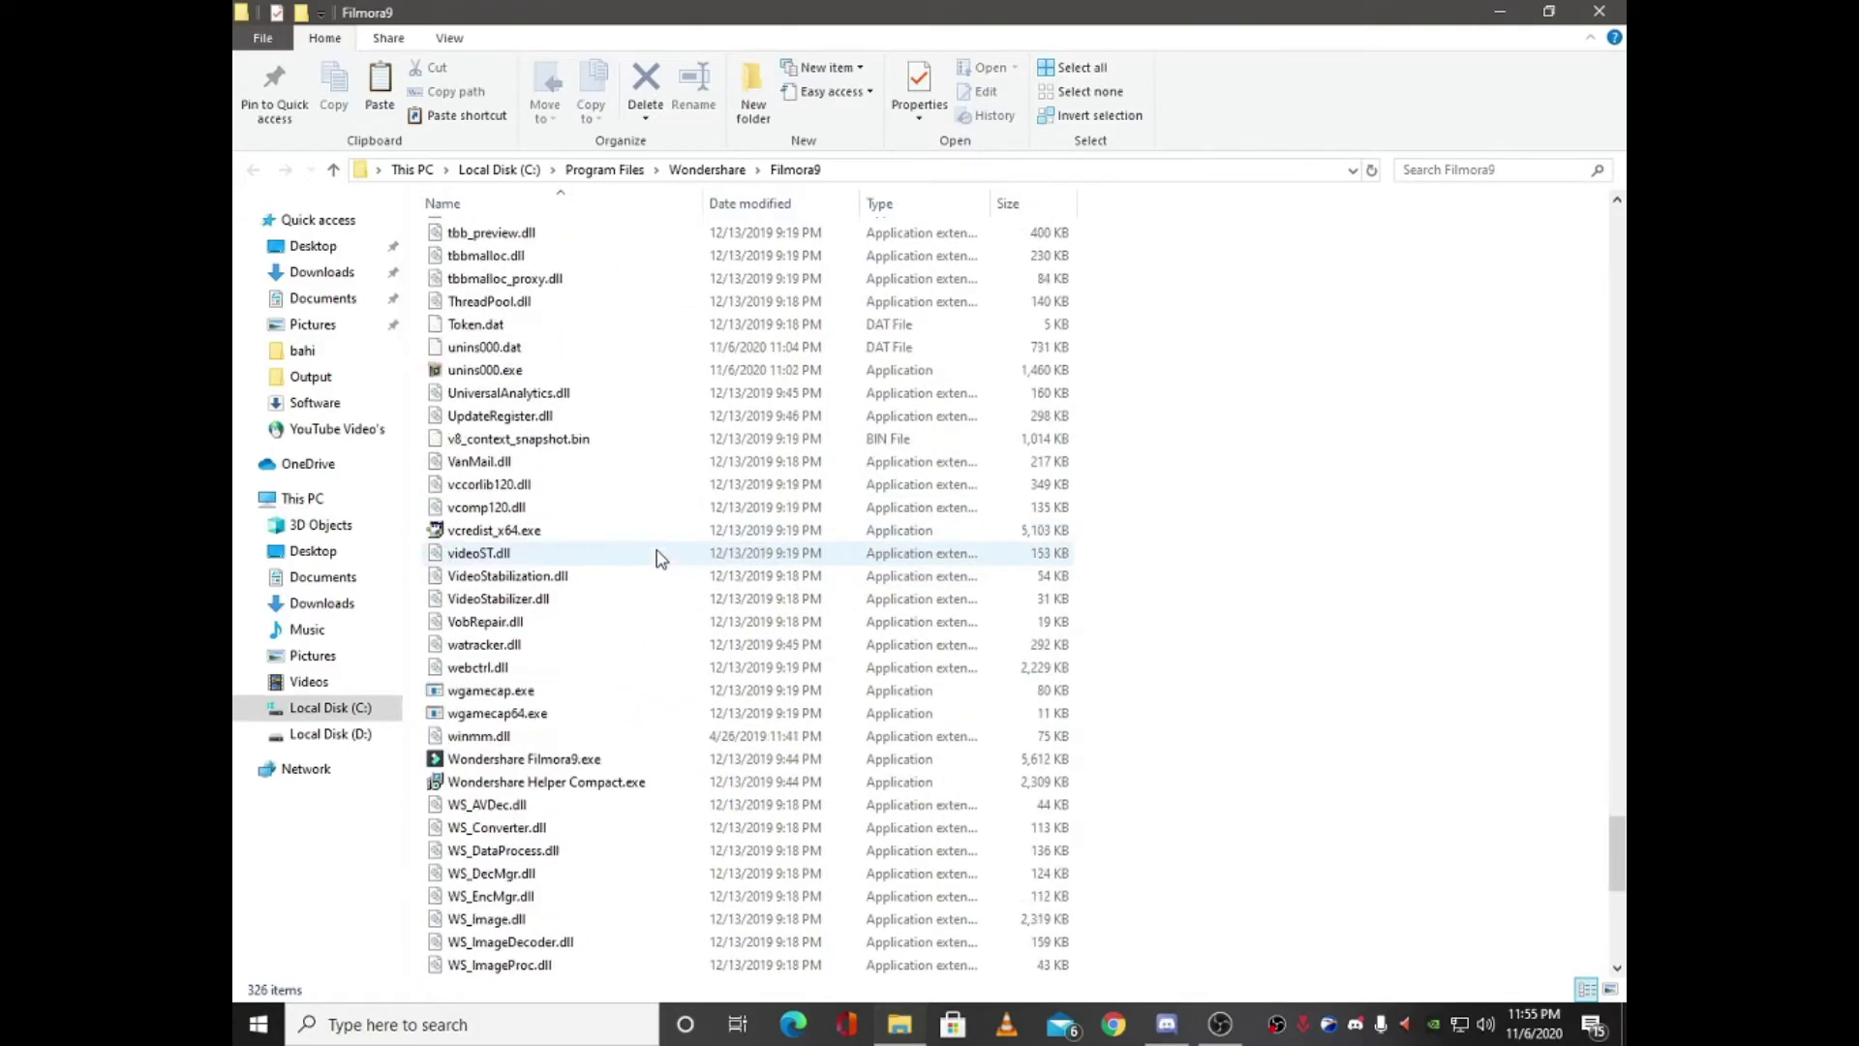
left_click(1600, 12)
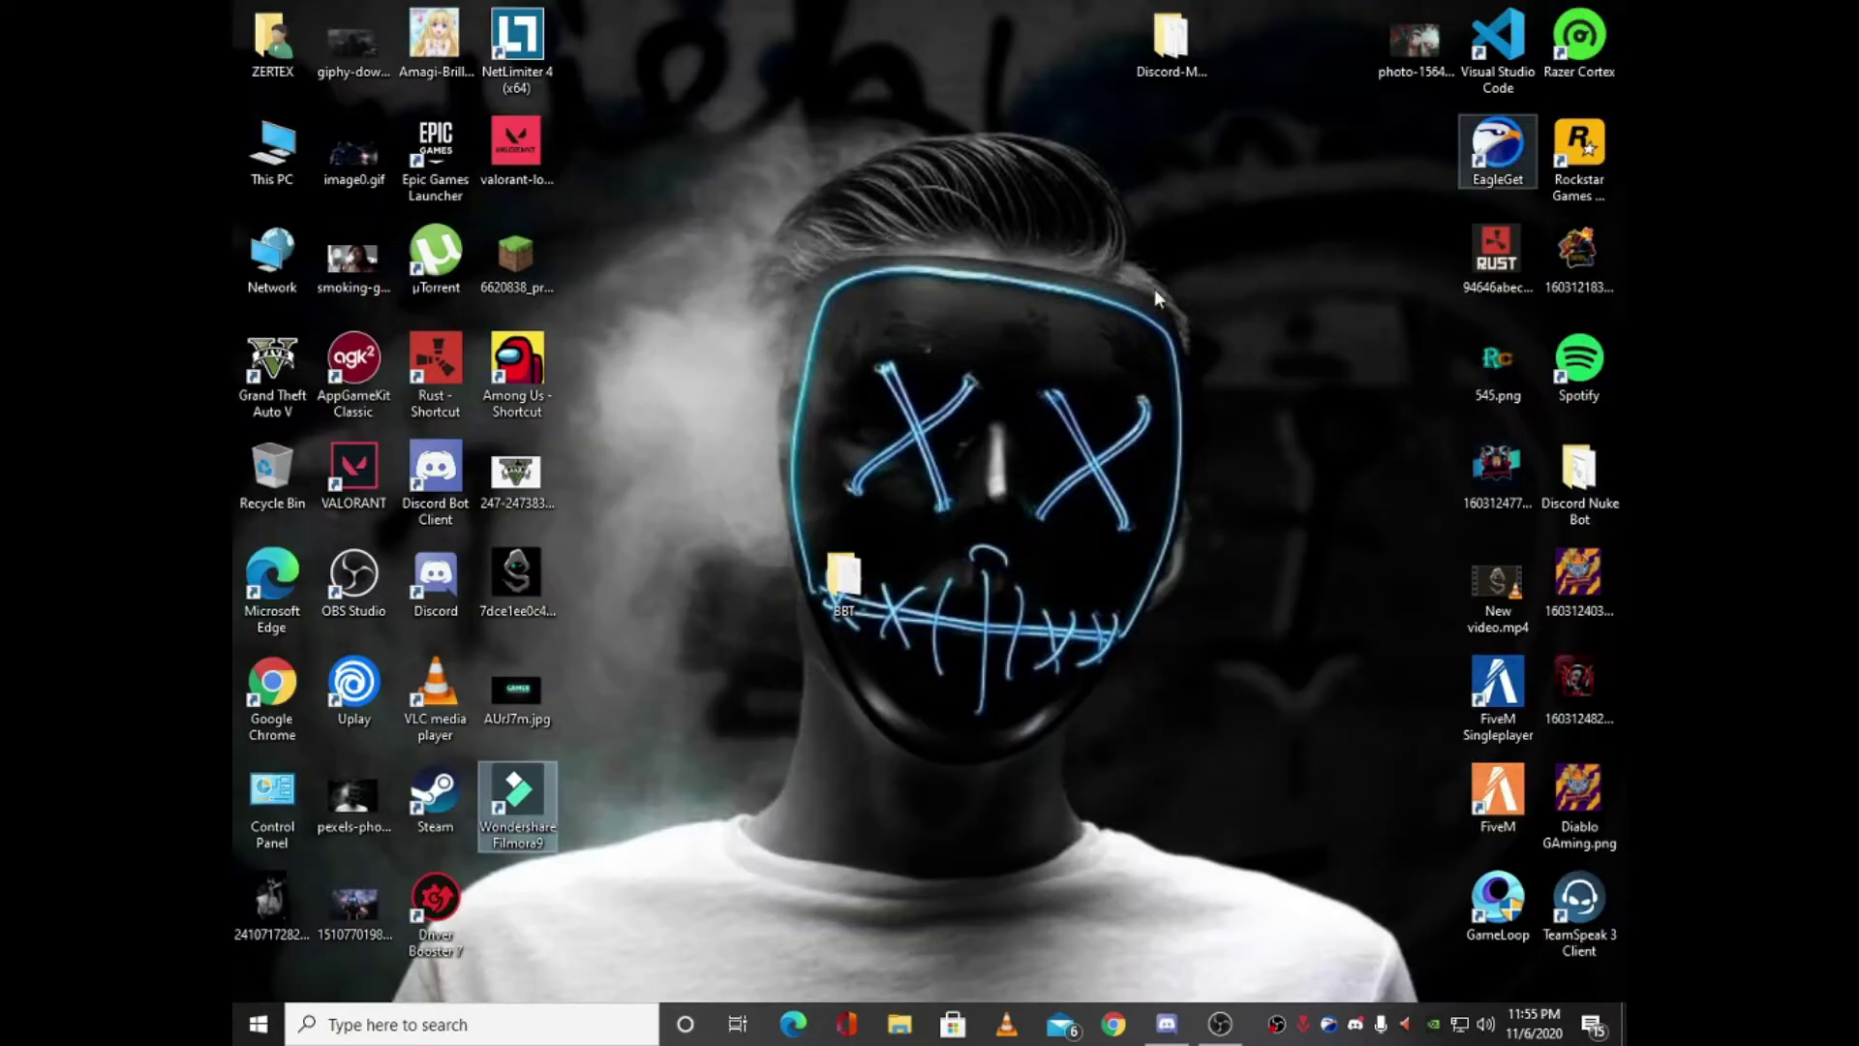
Launch Wondershare Filmora9 from the desktop and dismiss its Message Center
double_click(519, 791)
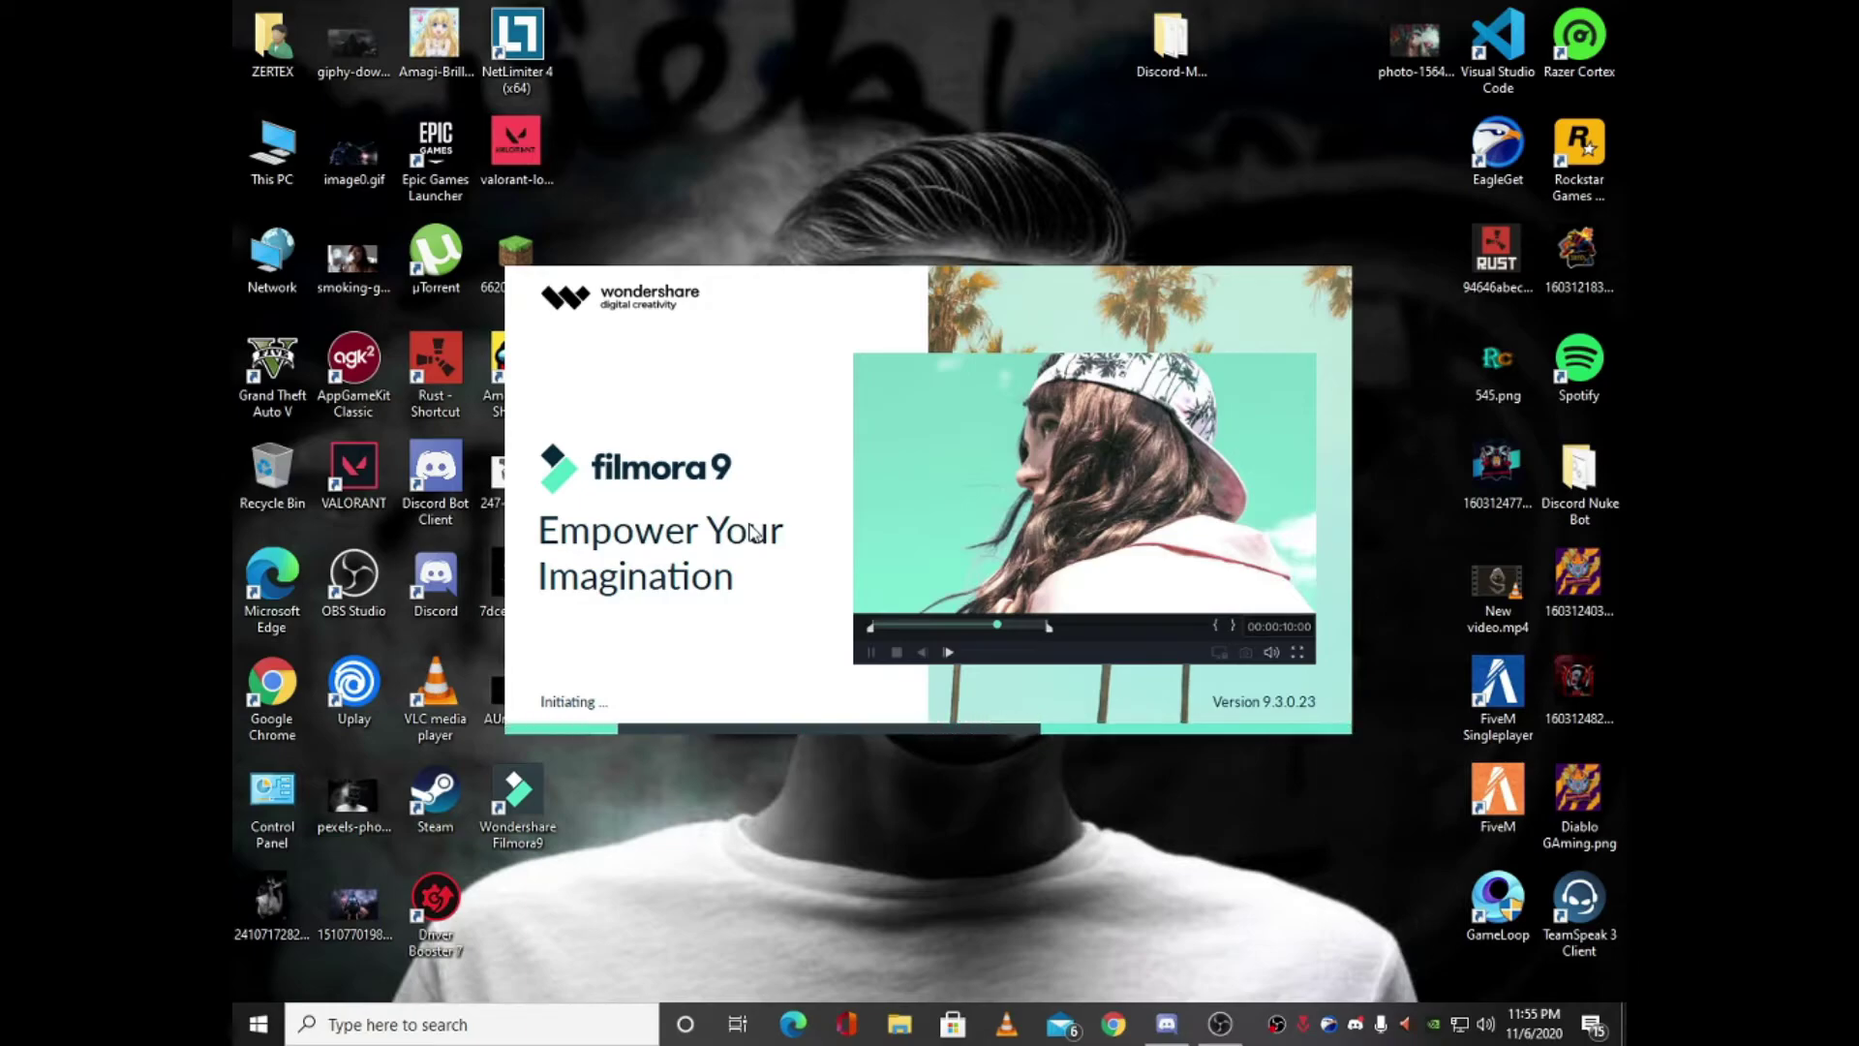
left_click(257, 1025)
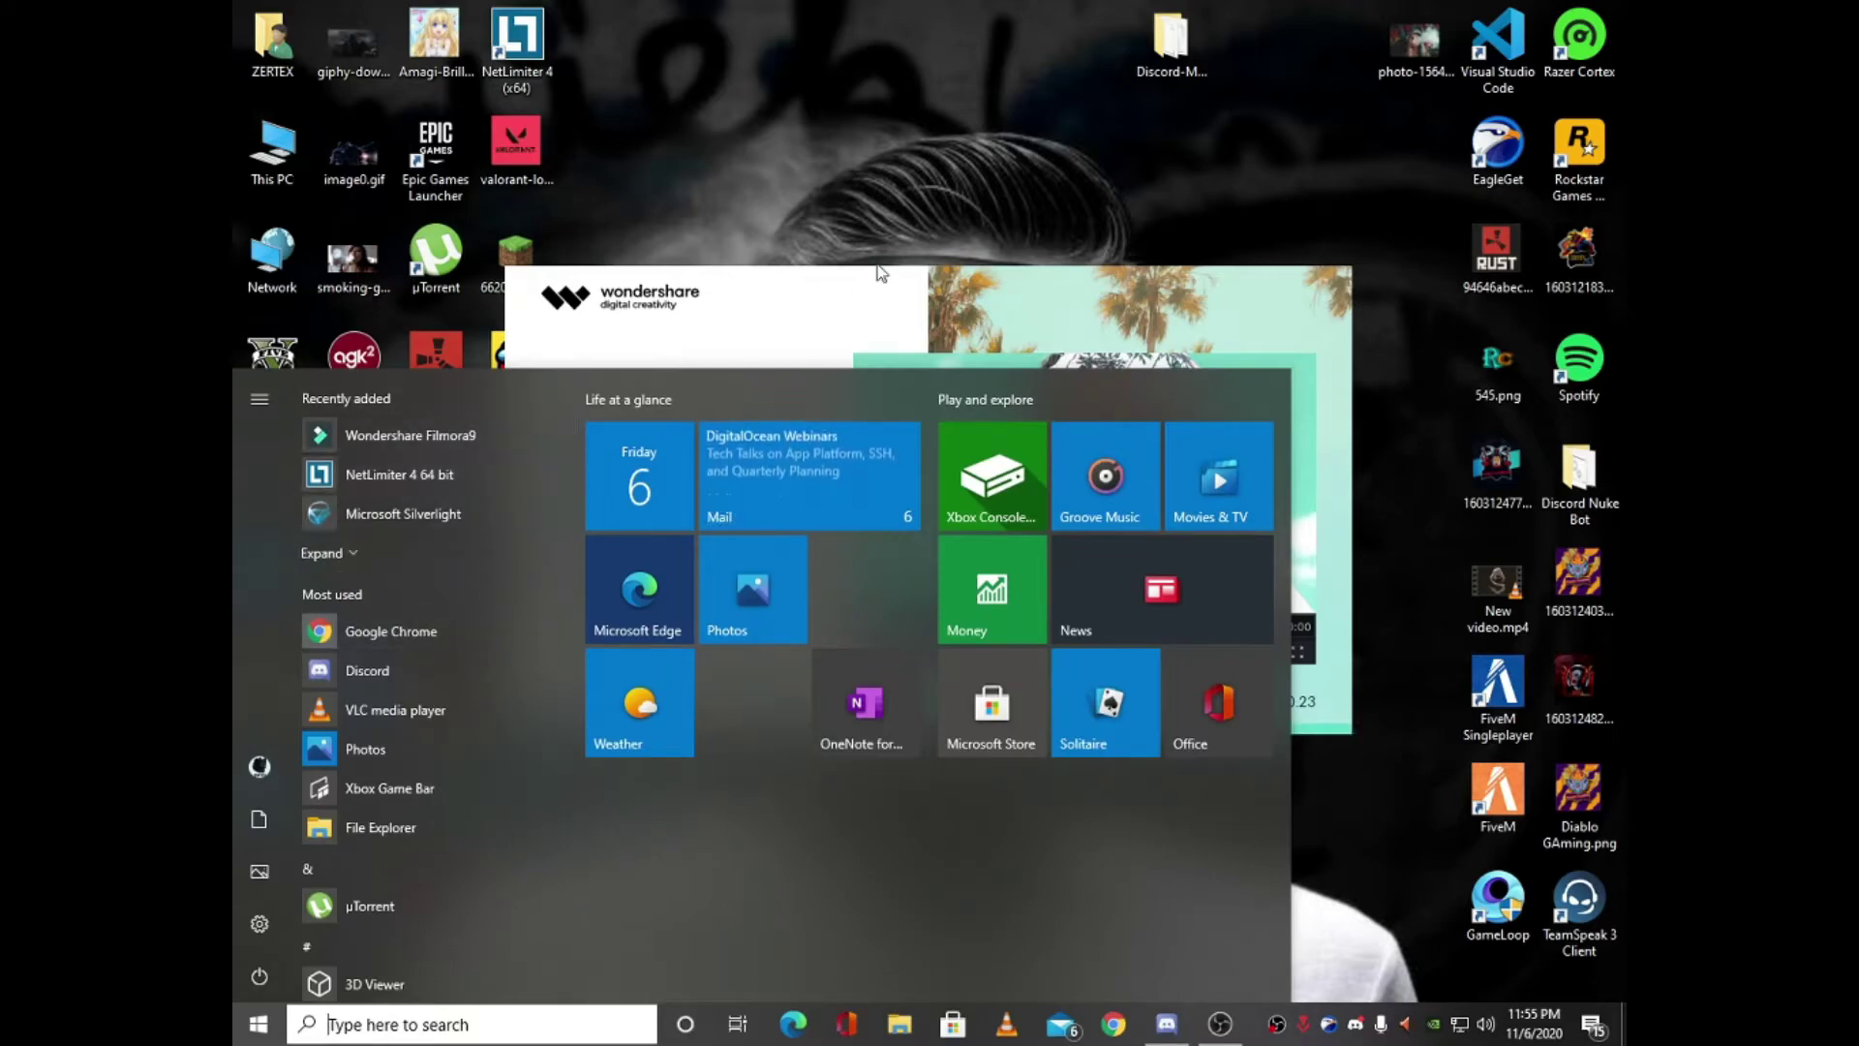
left_click(929, 295)
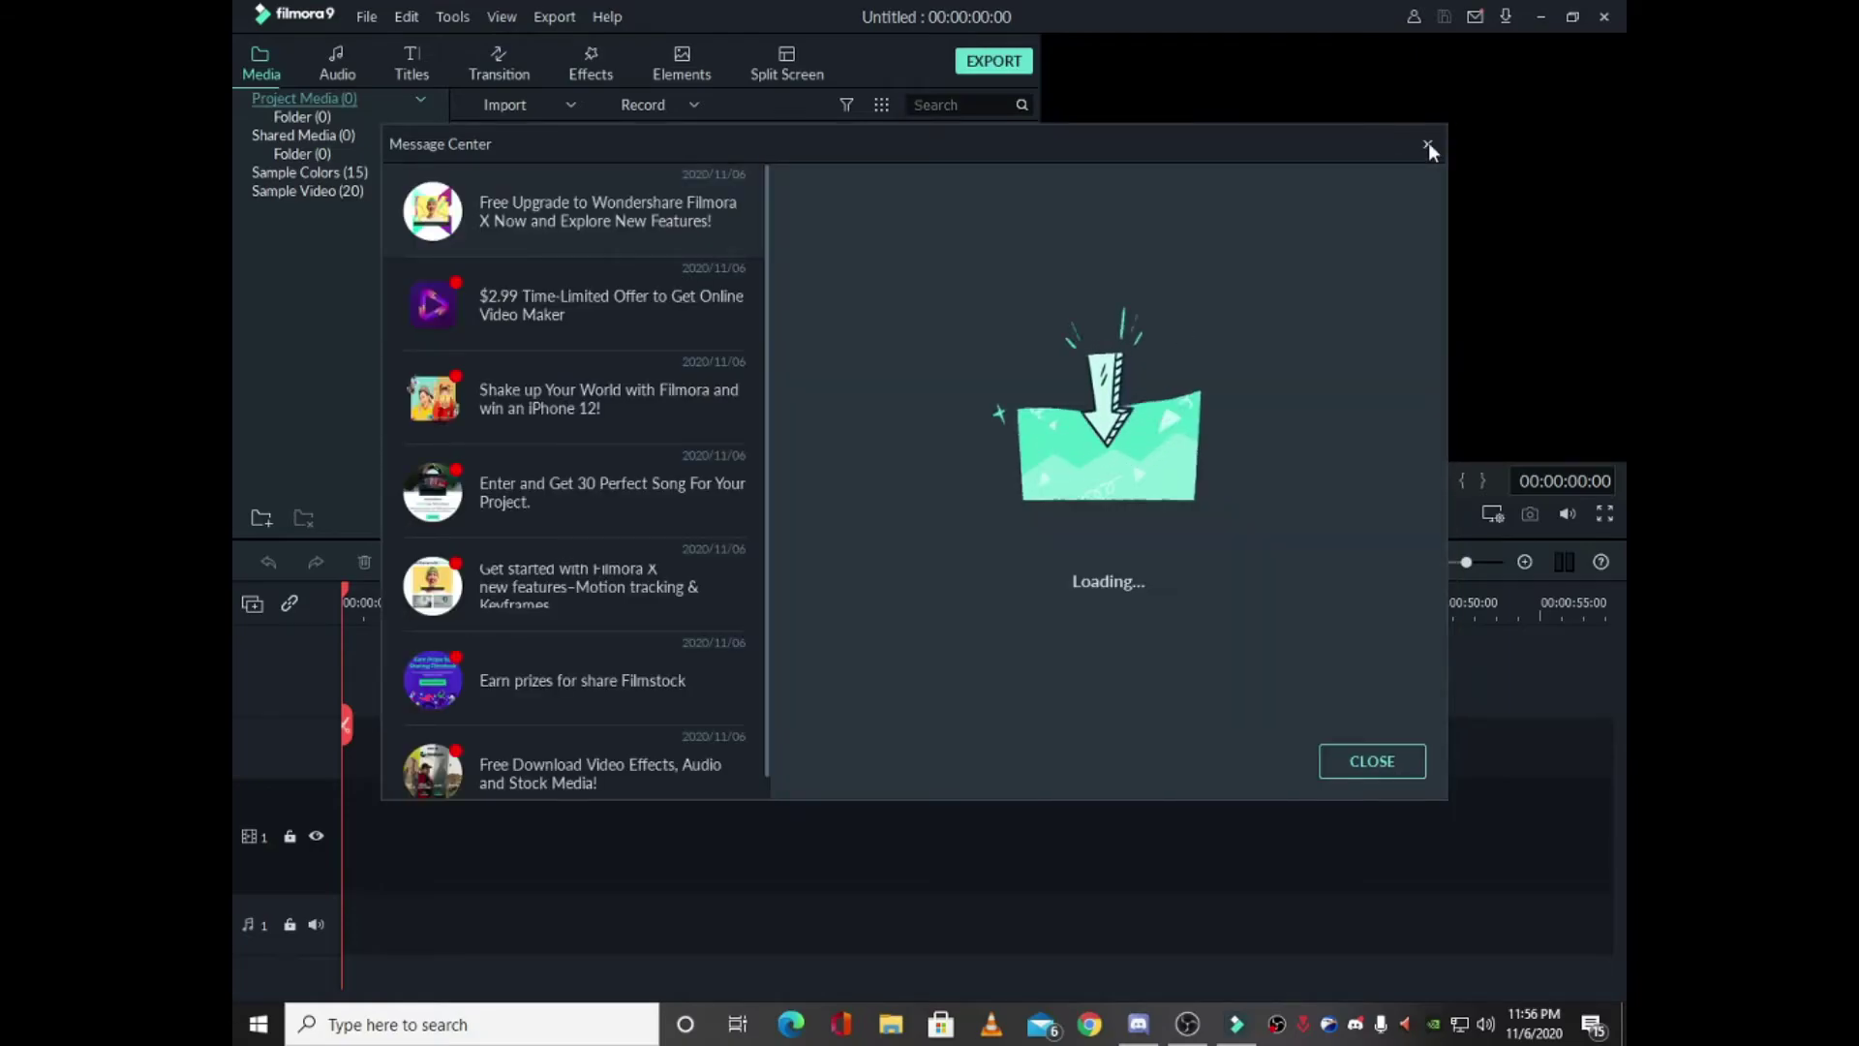
left_click(1430, 144)
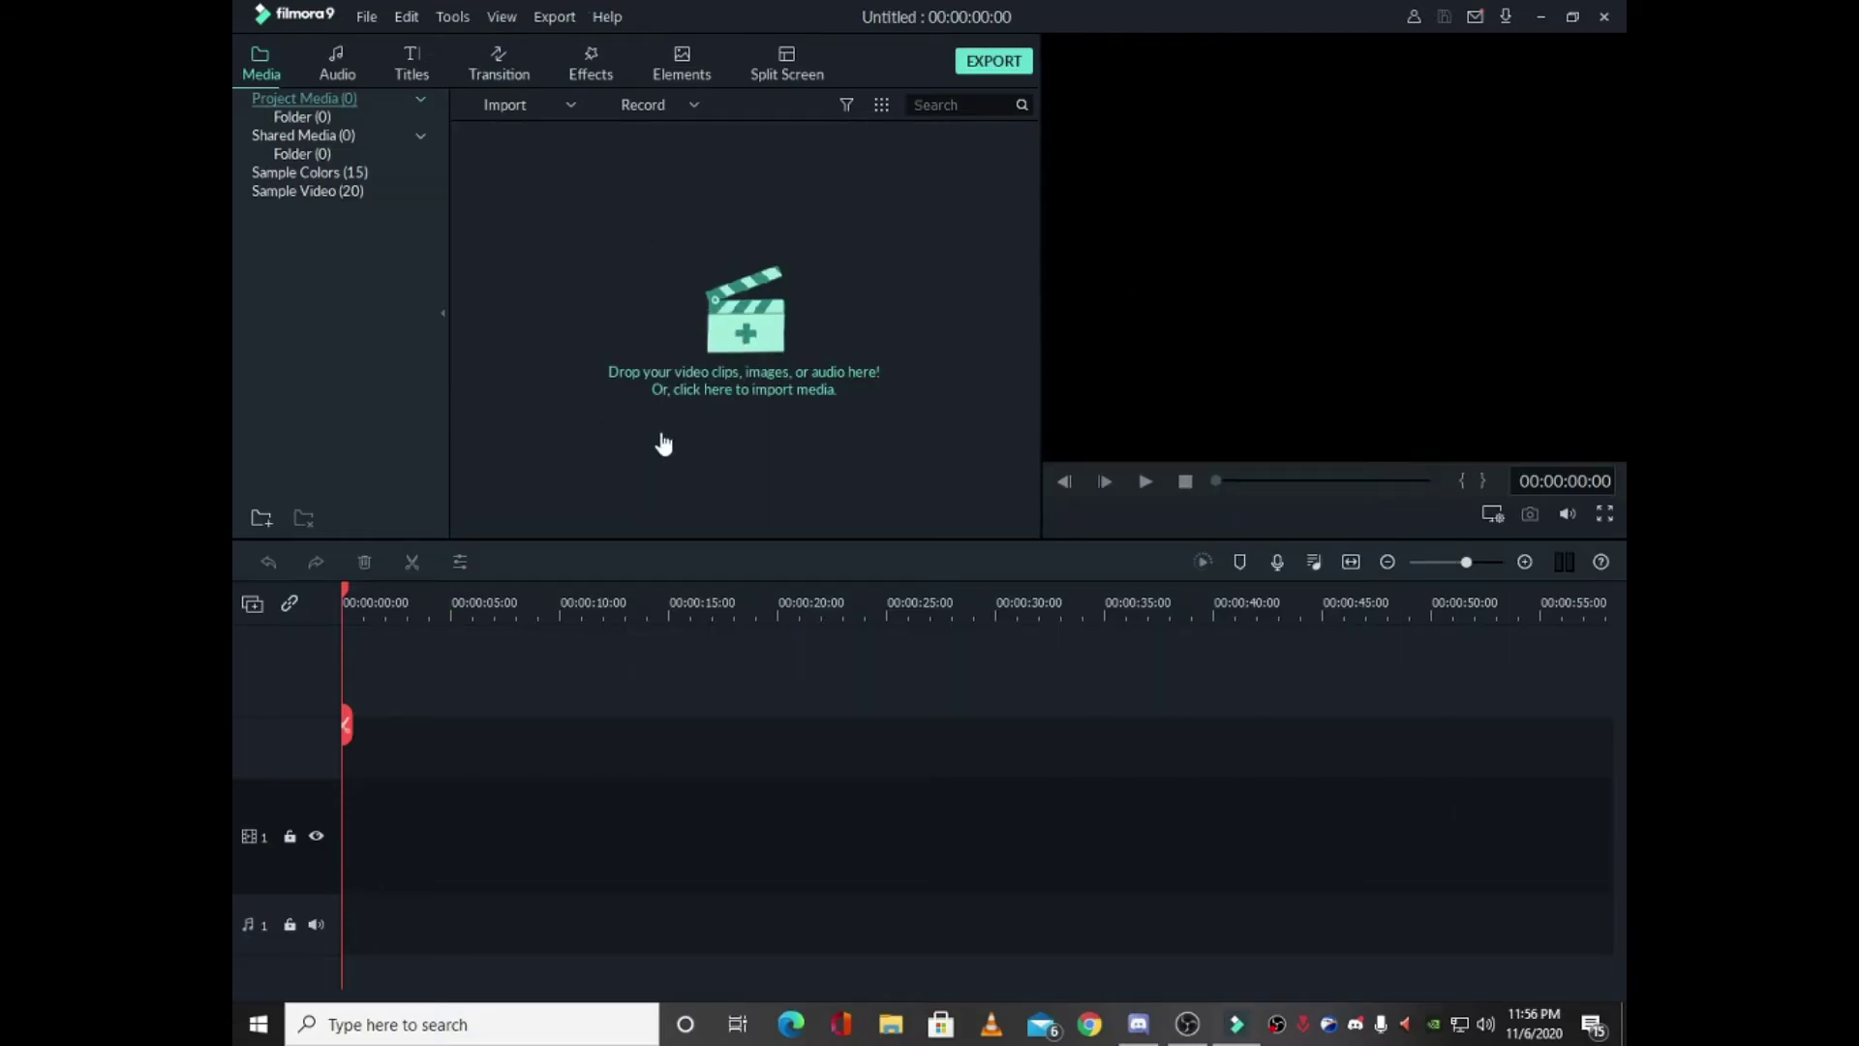
Import My Video.gif and add it to the timeline, keeping the project settings at 1920 x 1080 25fps
left_click(735, 344)
left_click(513, 208)
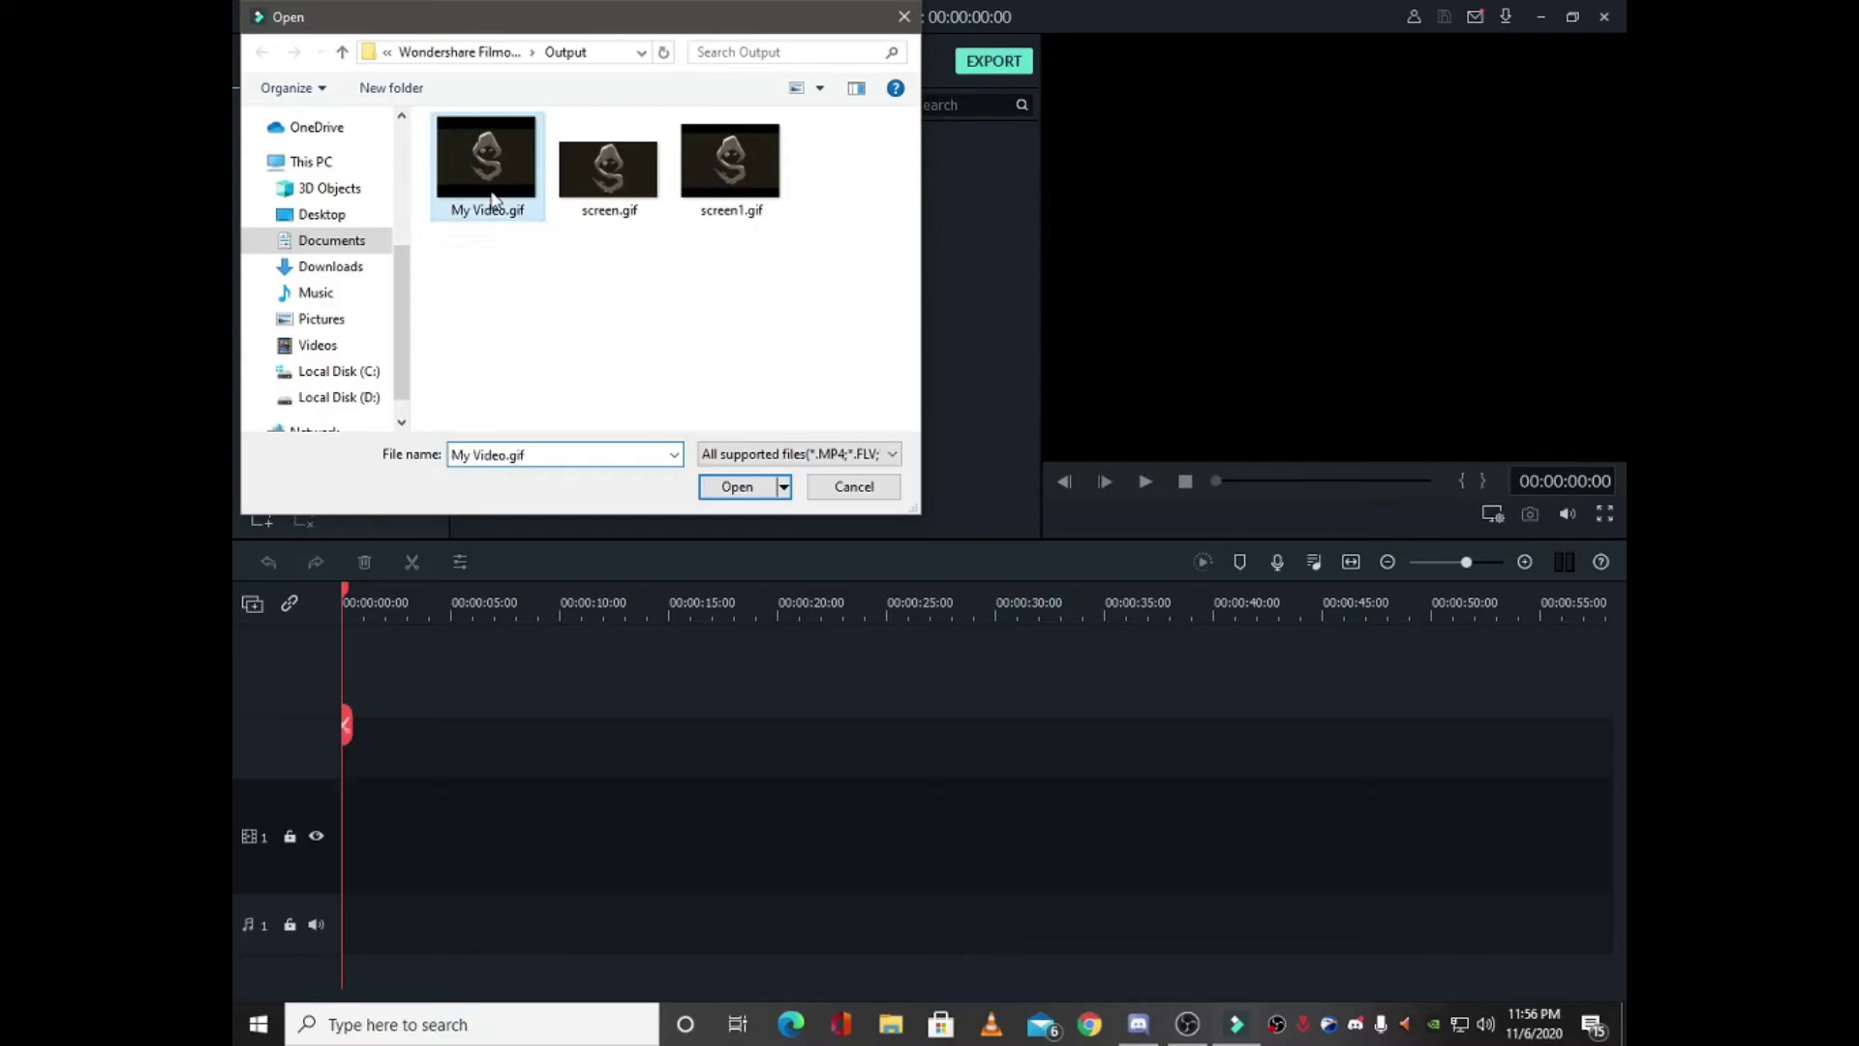
left_click(739, 487)
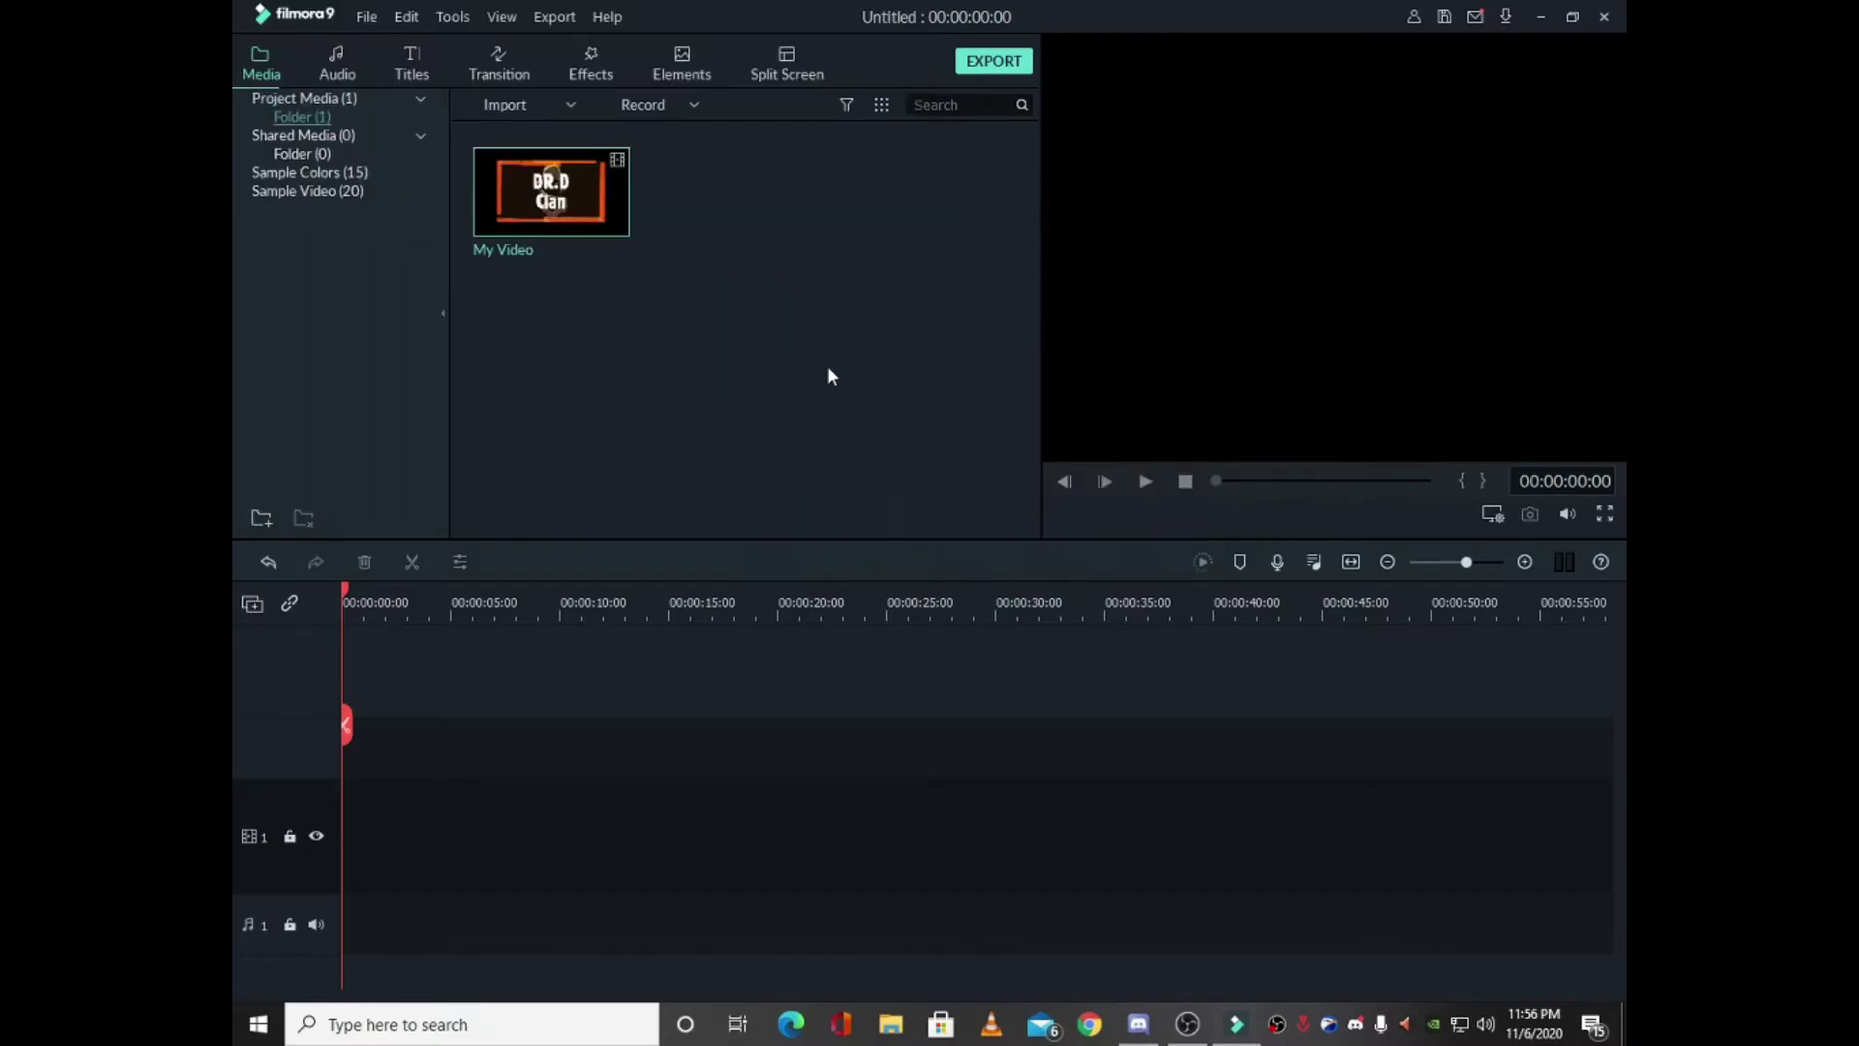
left_click(552, 197)
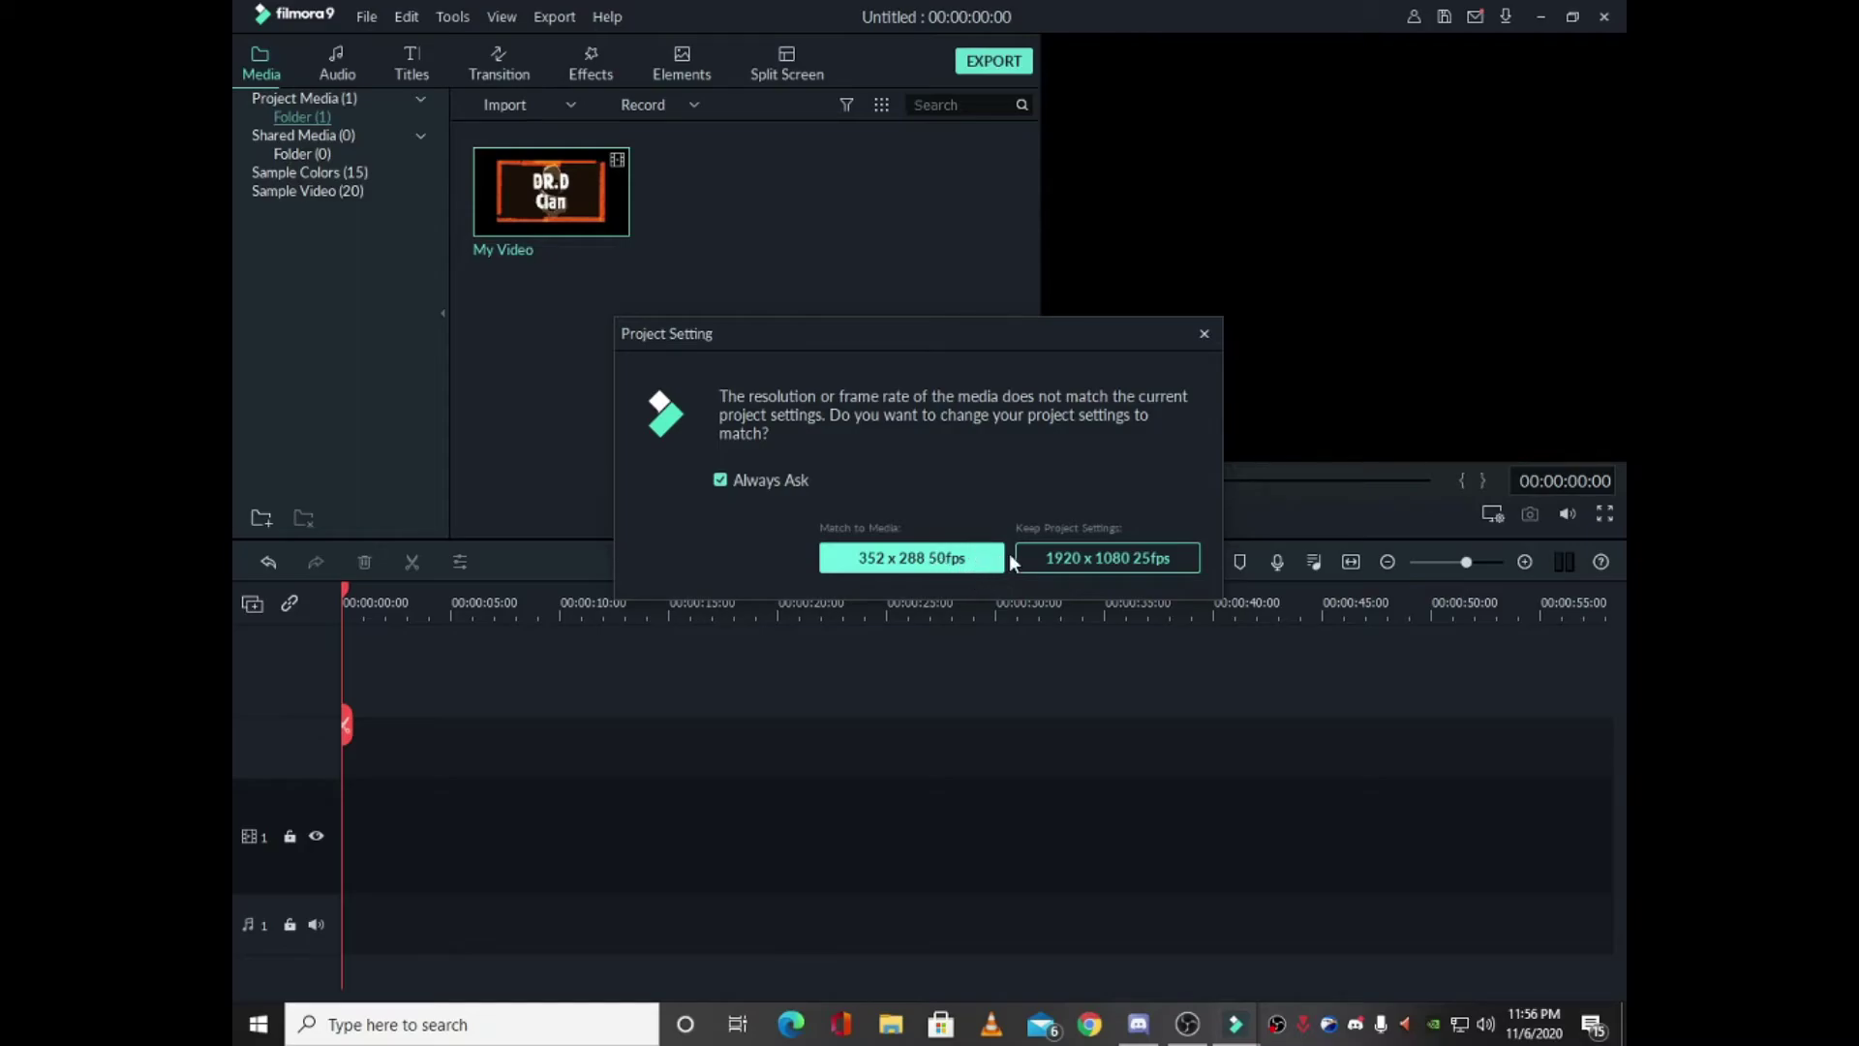
left_click(1053, 555)
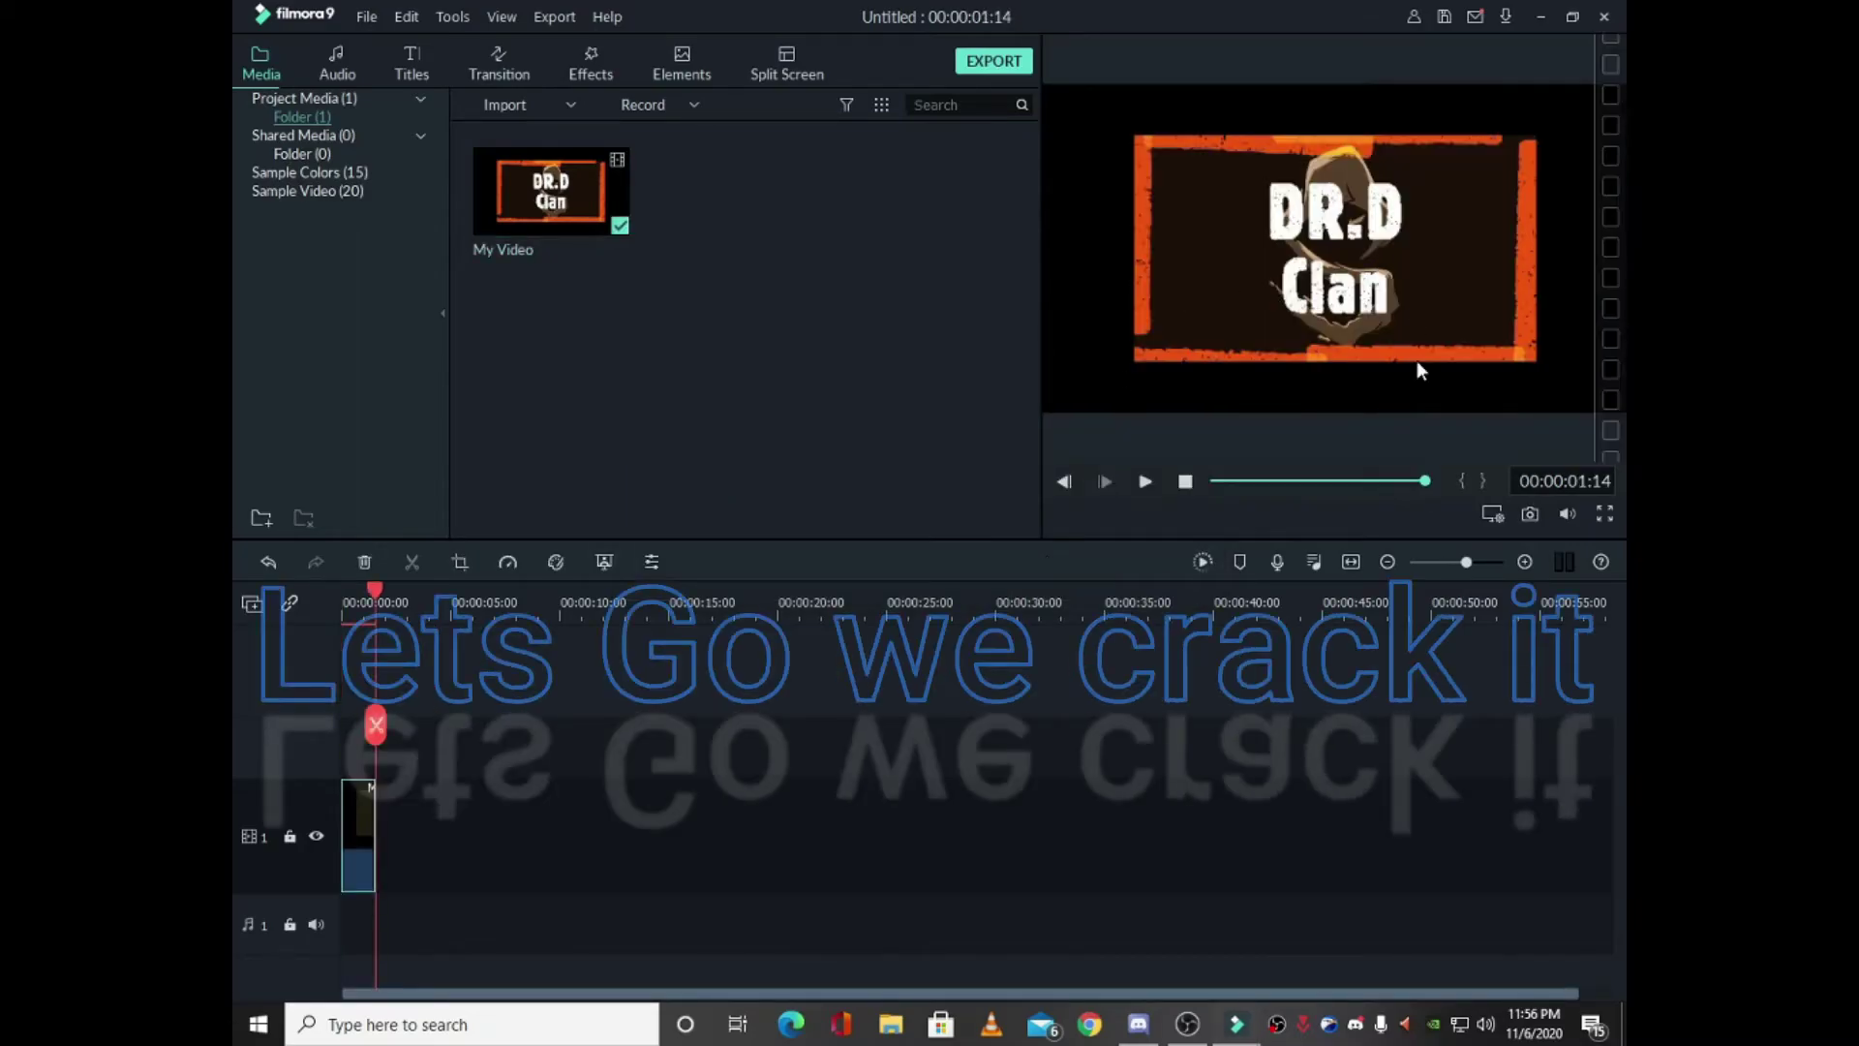
Play back the timeline clip, inspect the local MP3 and GIF export formats, and close the export settings without exporting
left_click(1147, 482)
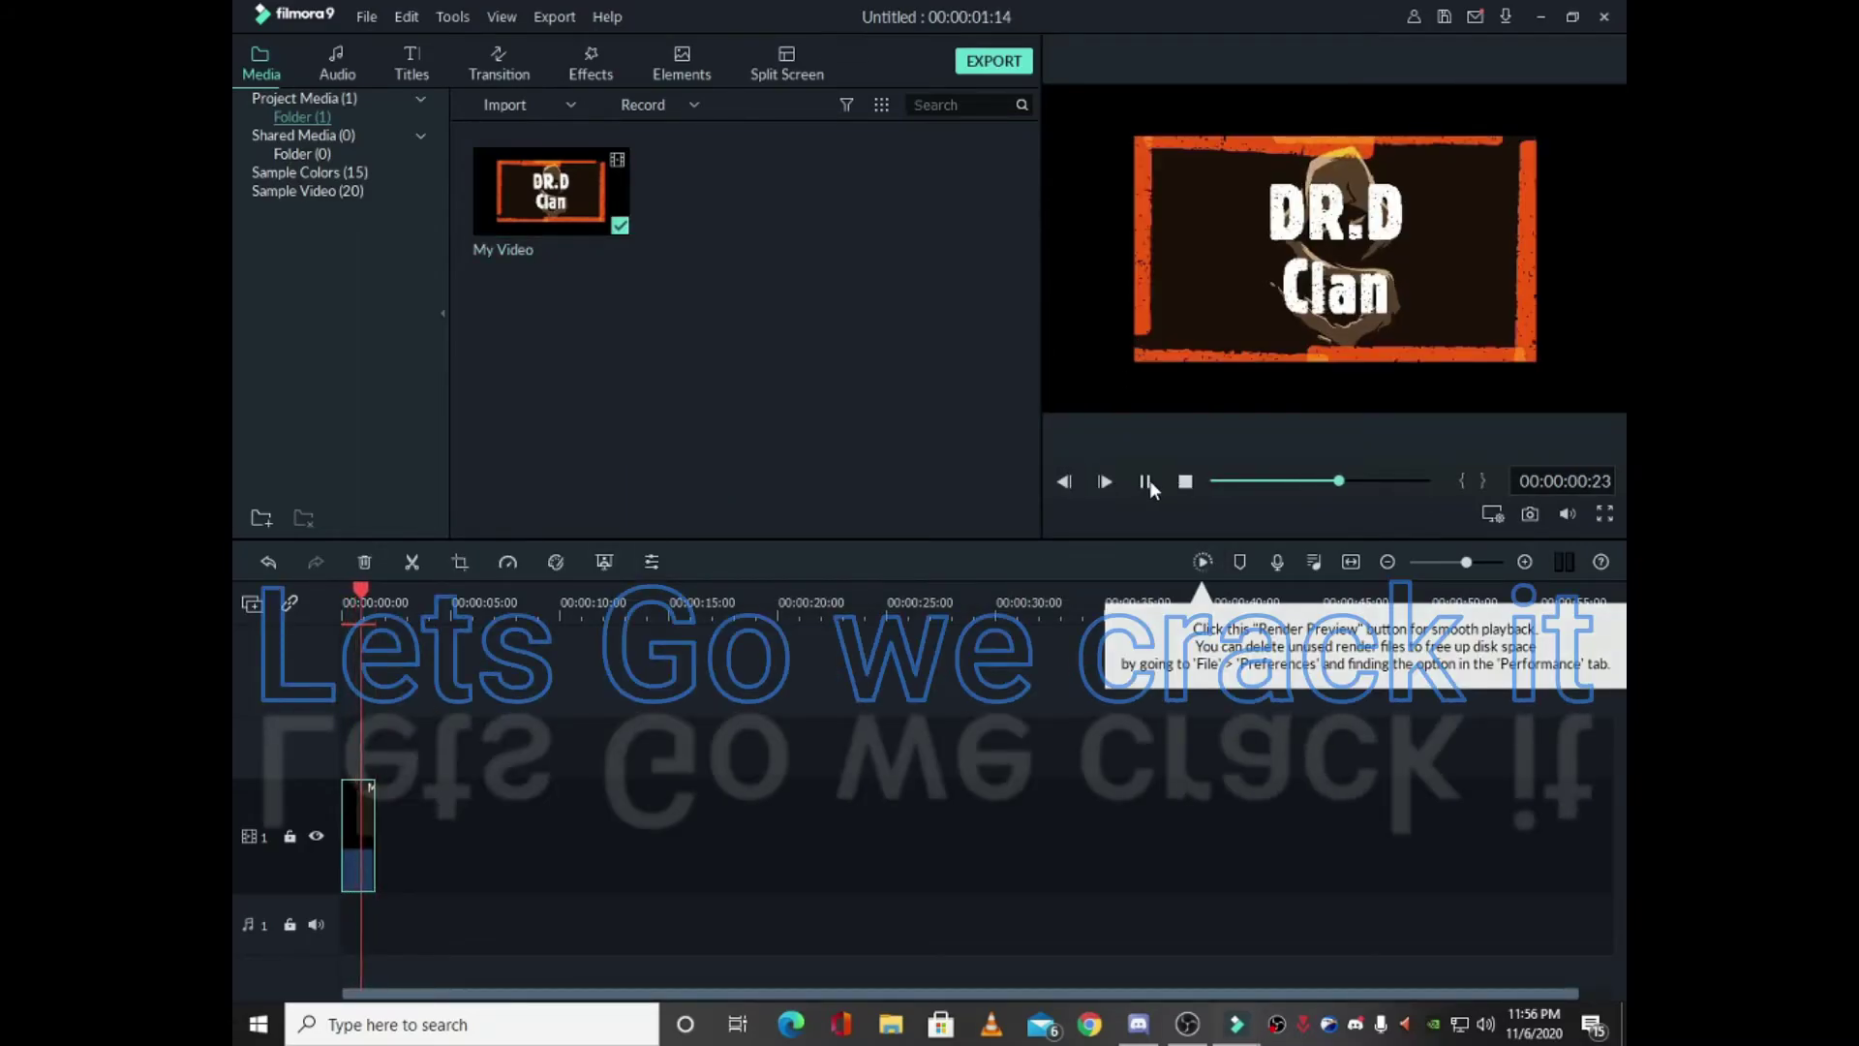
left_click(1006, 63)
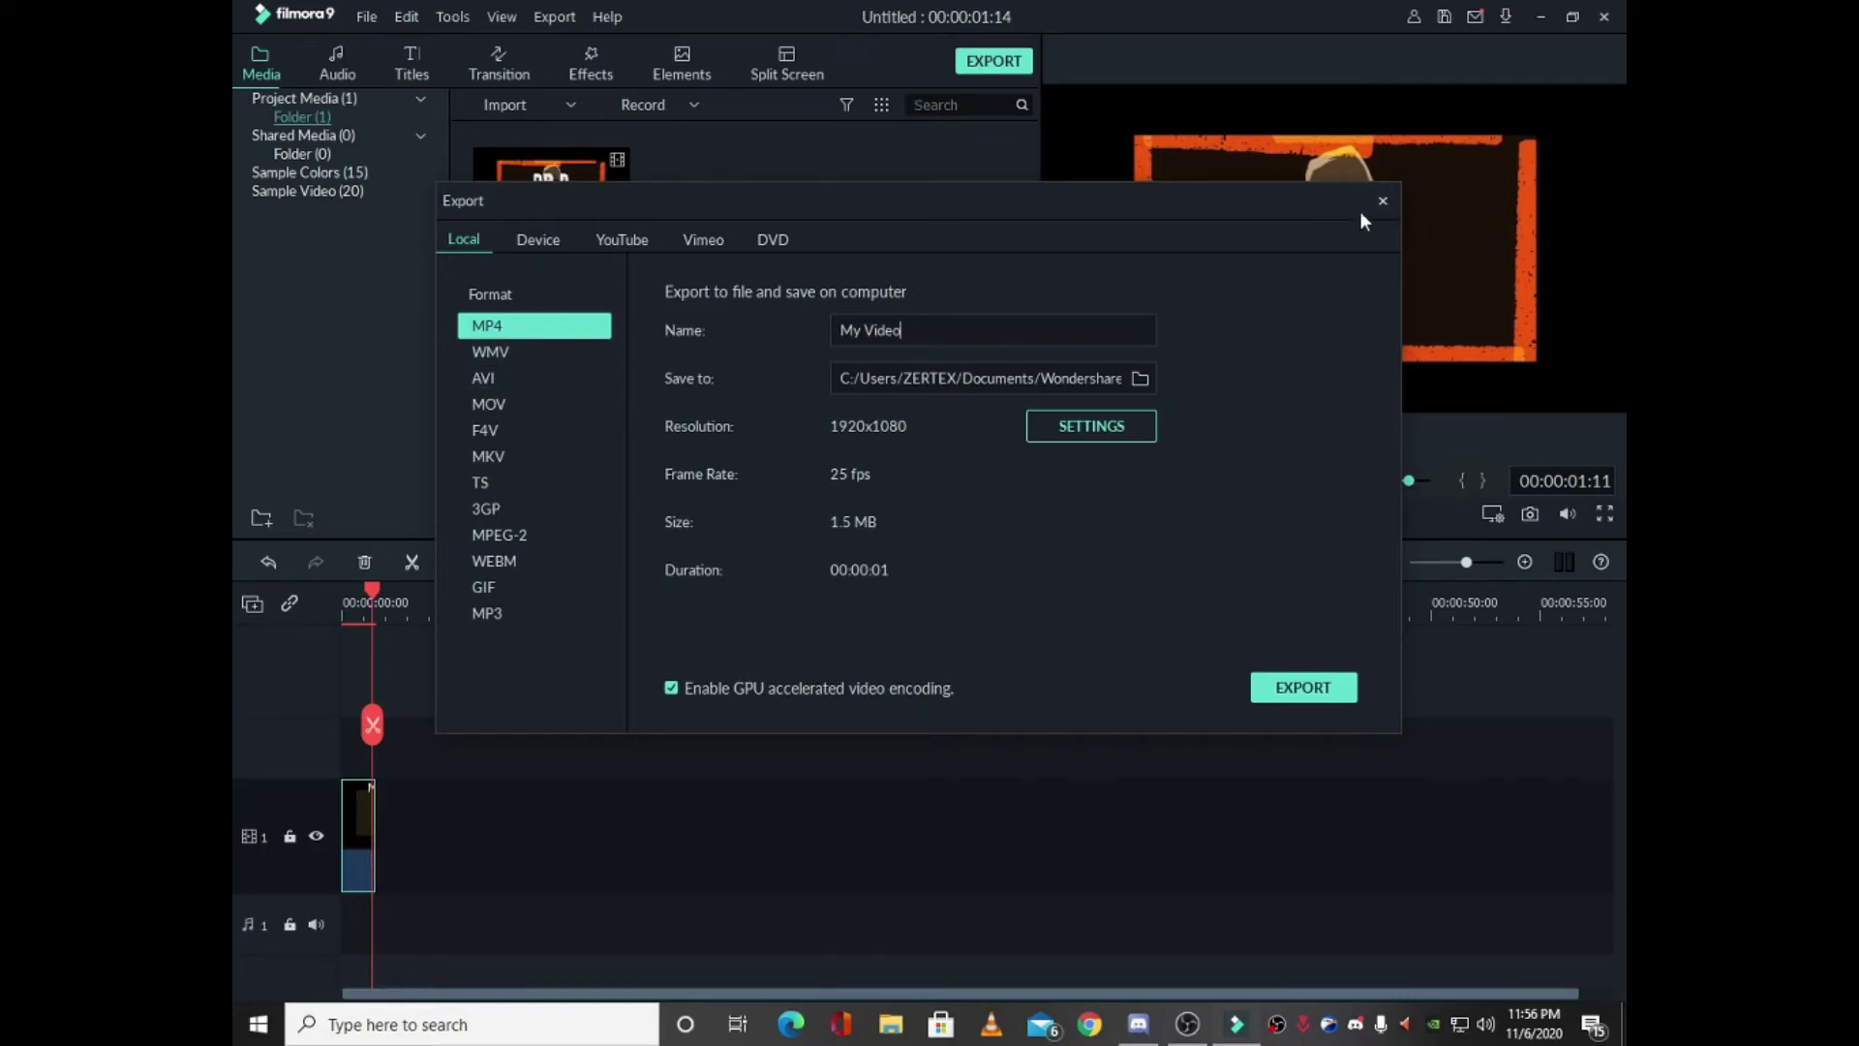
left_click(489, 613)
left_click(484, 587)
left_click(1383, 201)
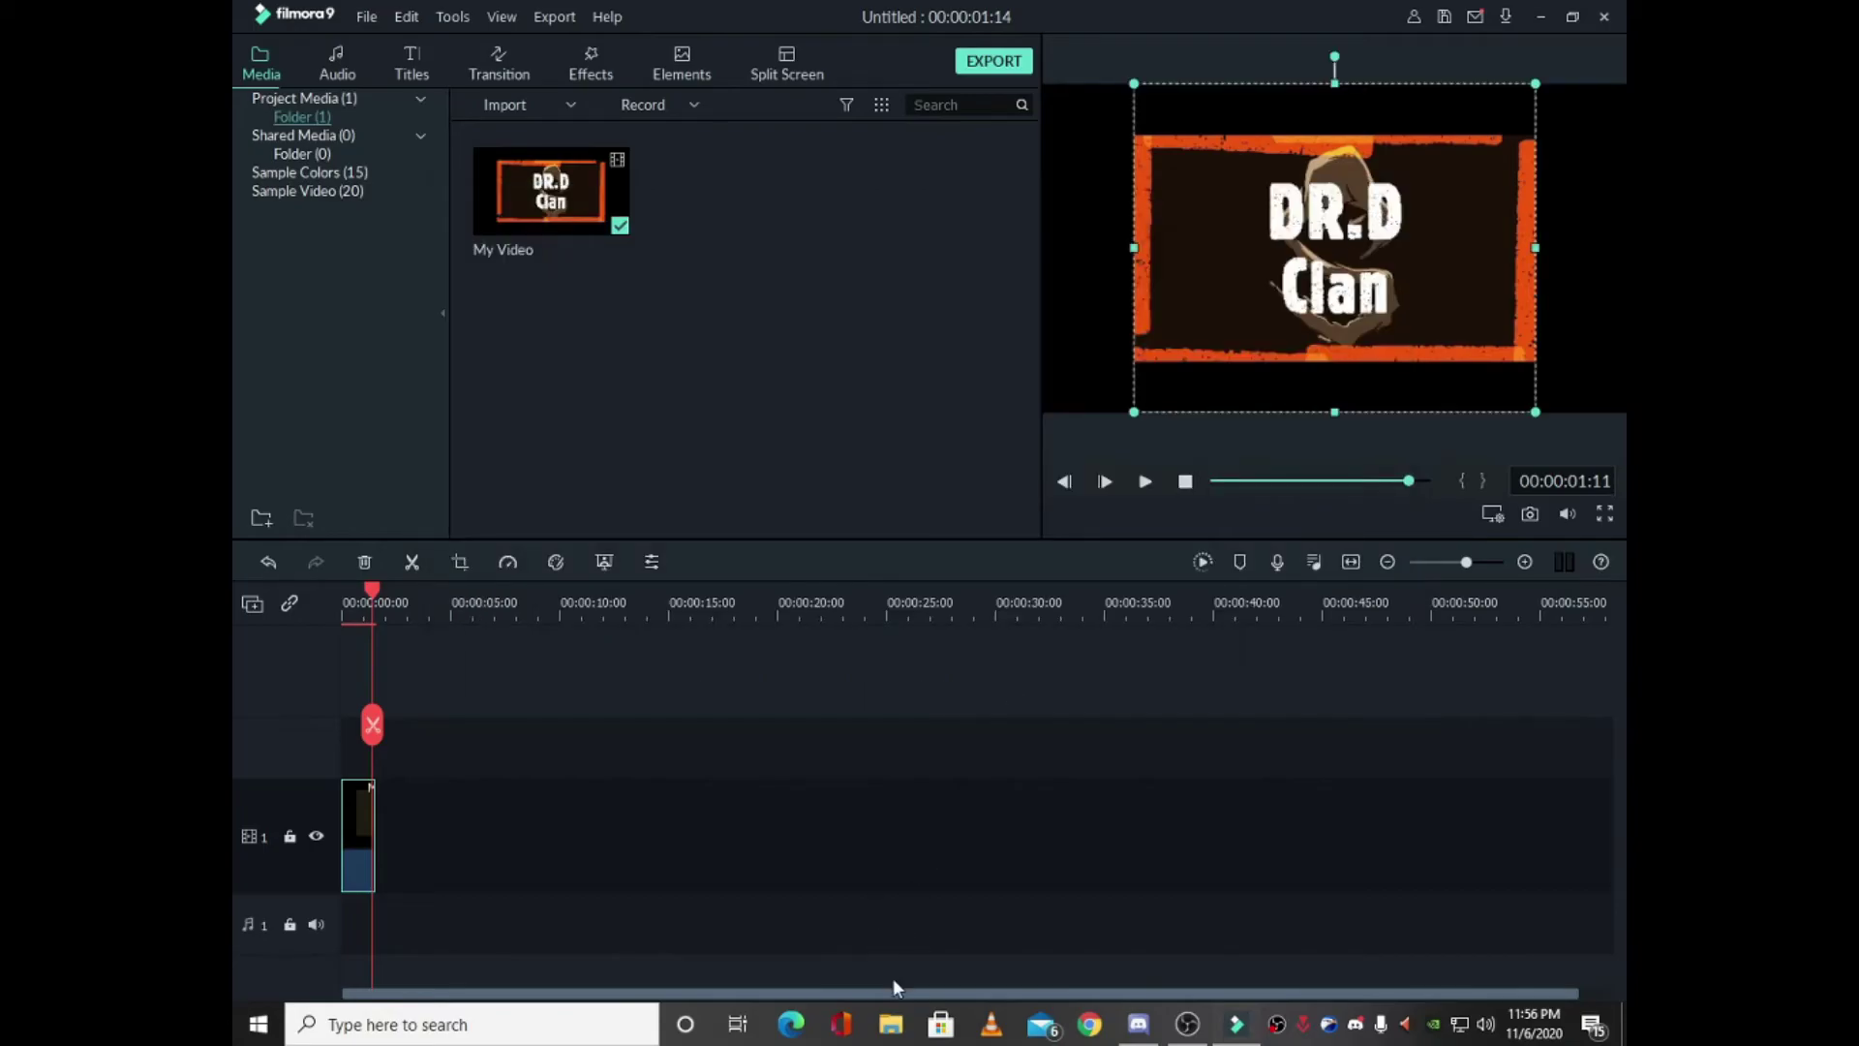
Switch to File Explorer and open the Output folder inside Documents > Wondershare Filmora 9
left_click(893, 1018)
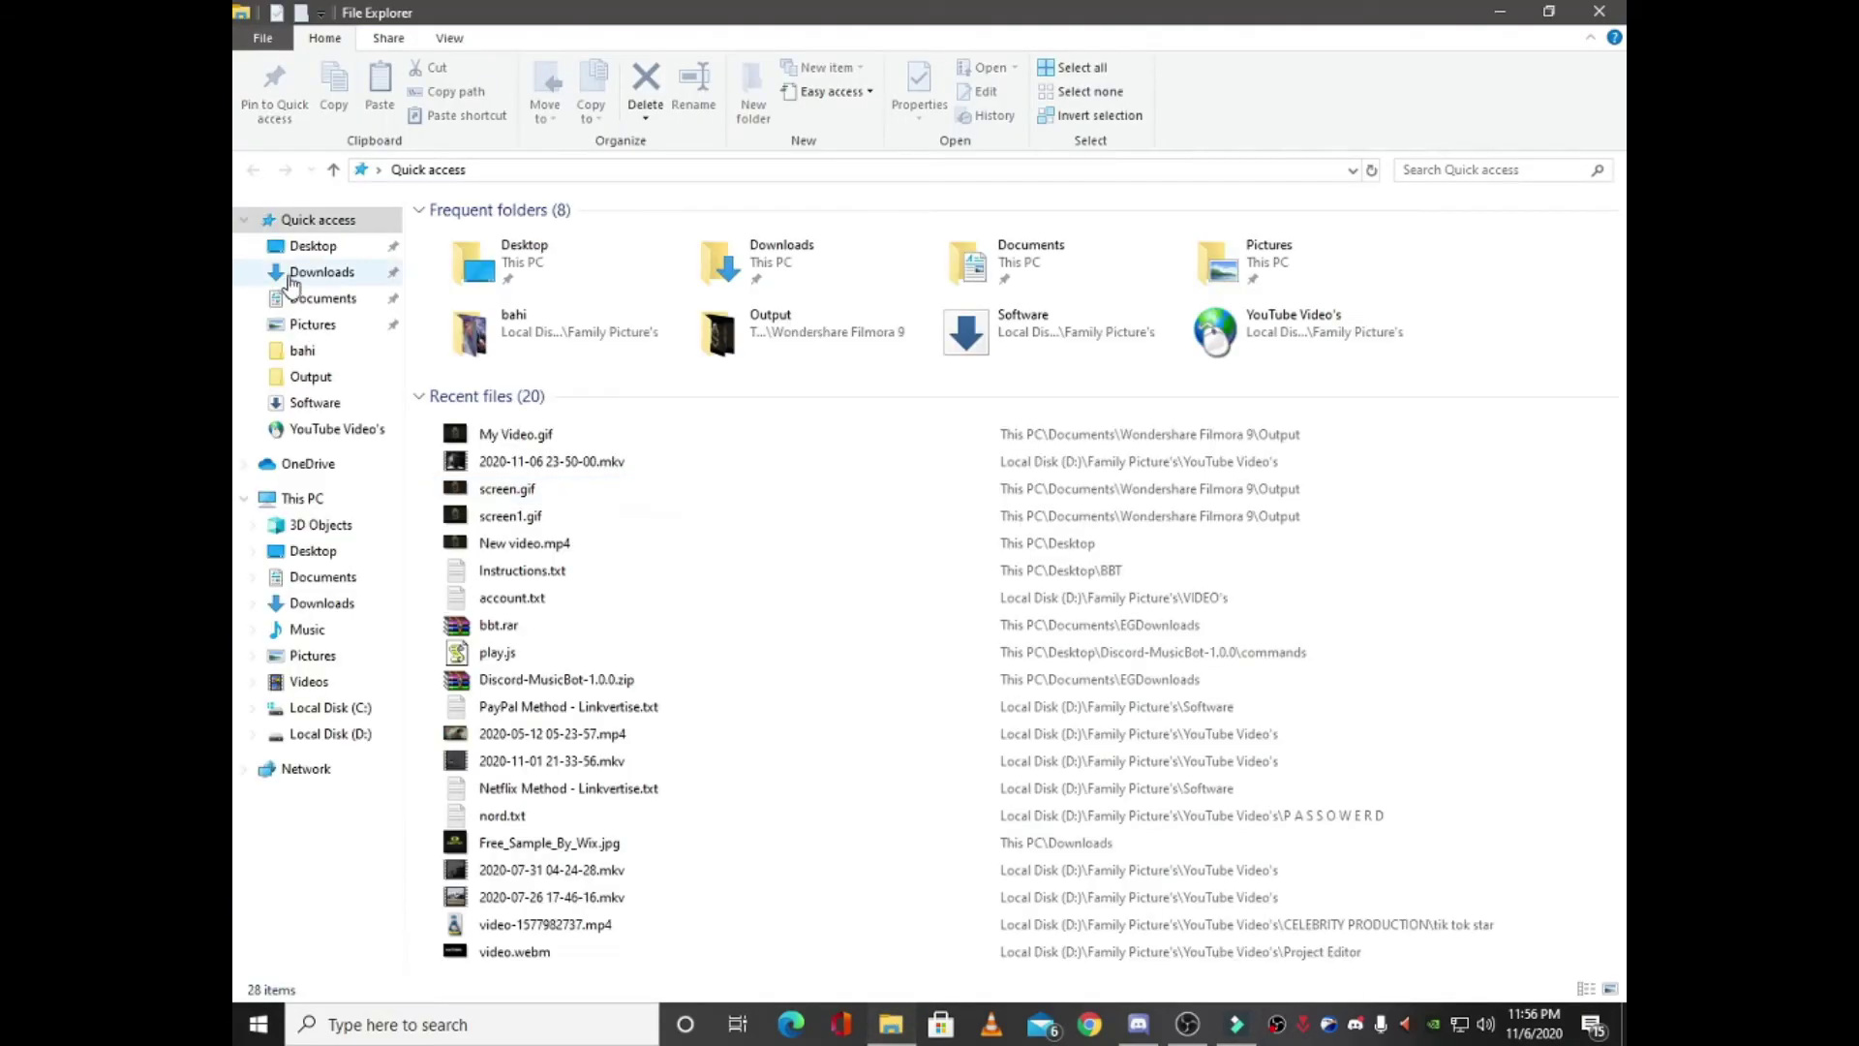
left_click(376, 298)
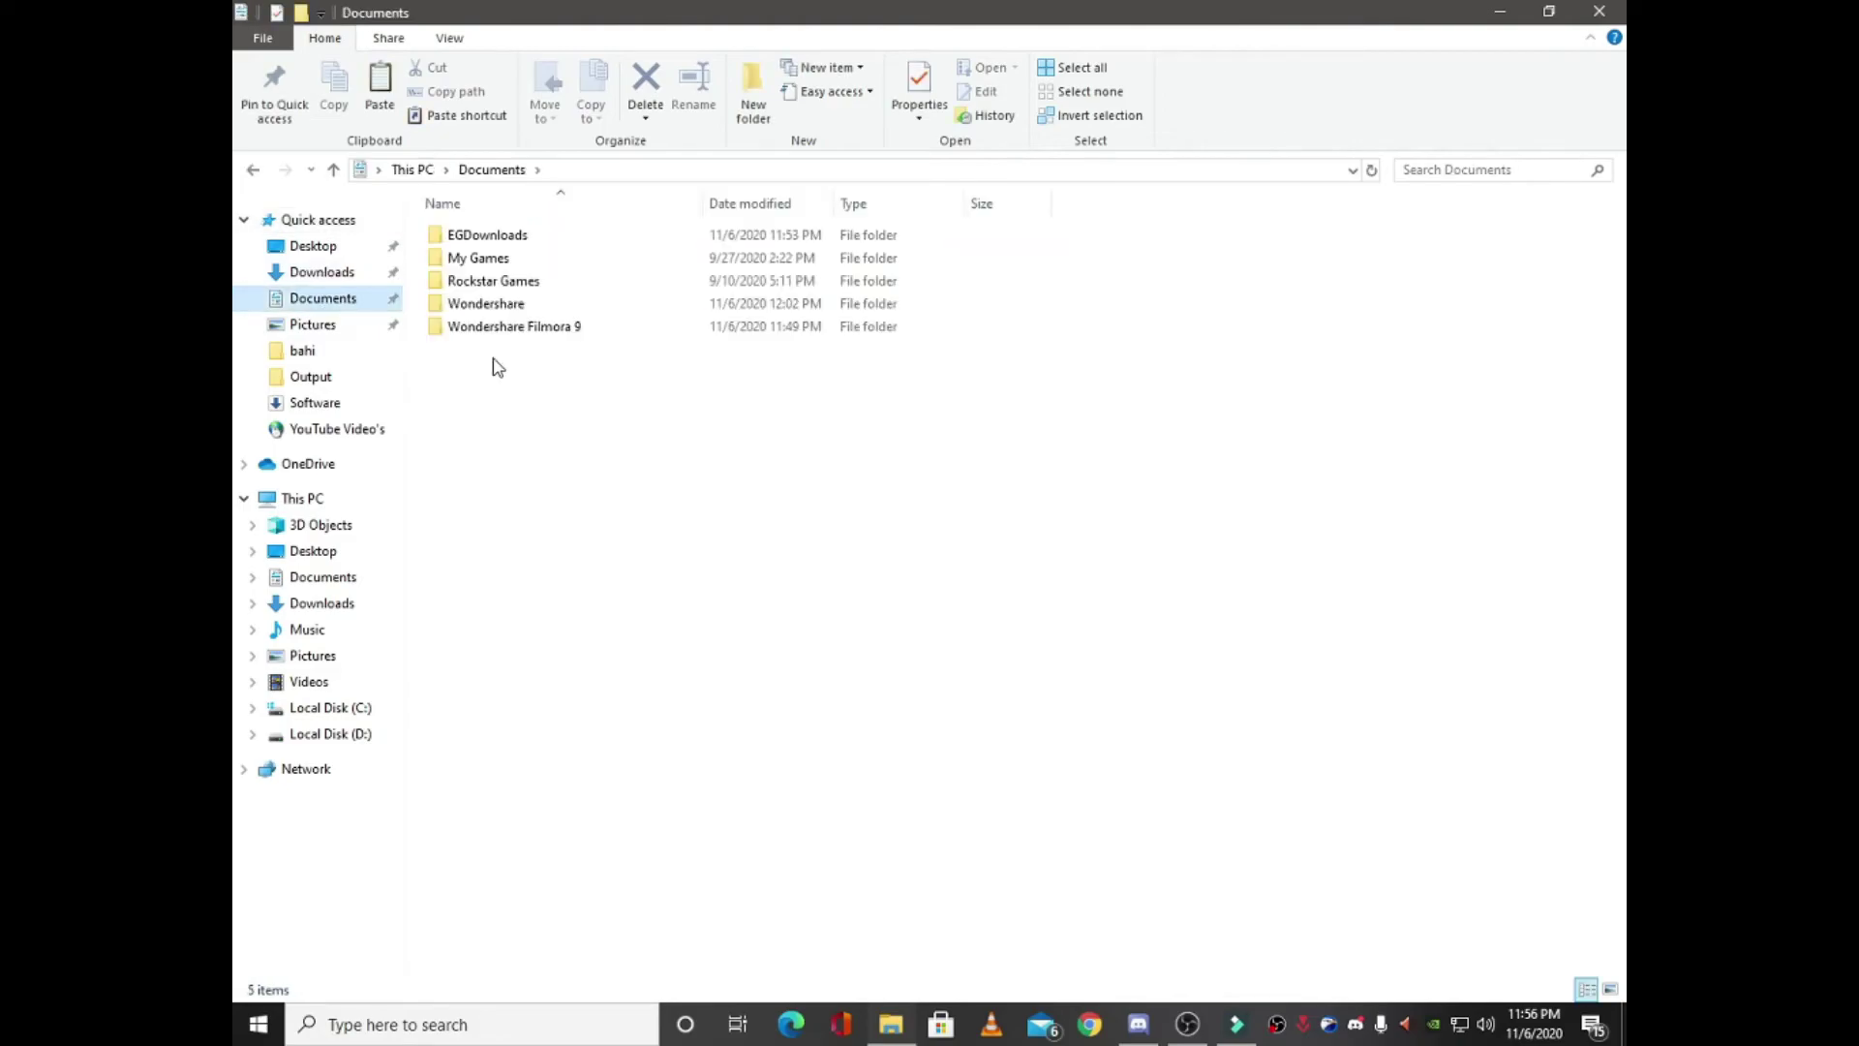
double_click(498, 330)
double_click(497, 303)
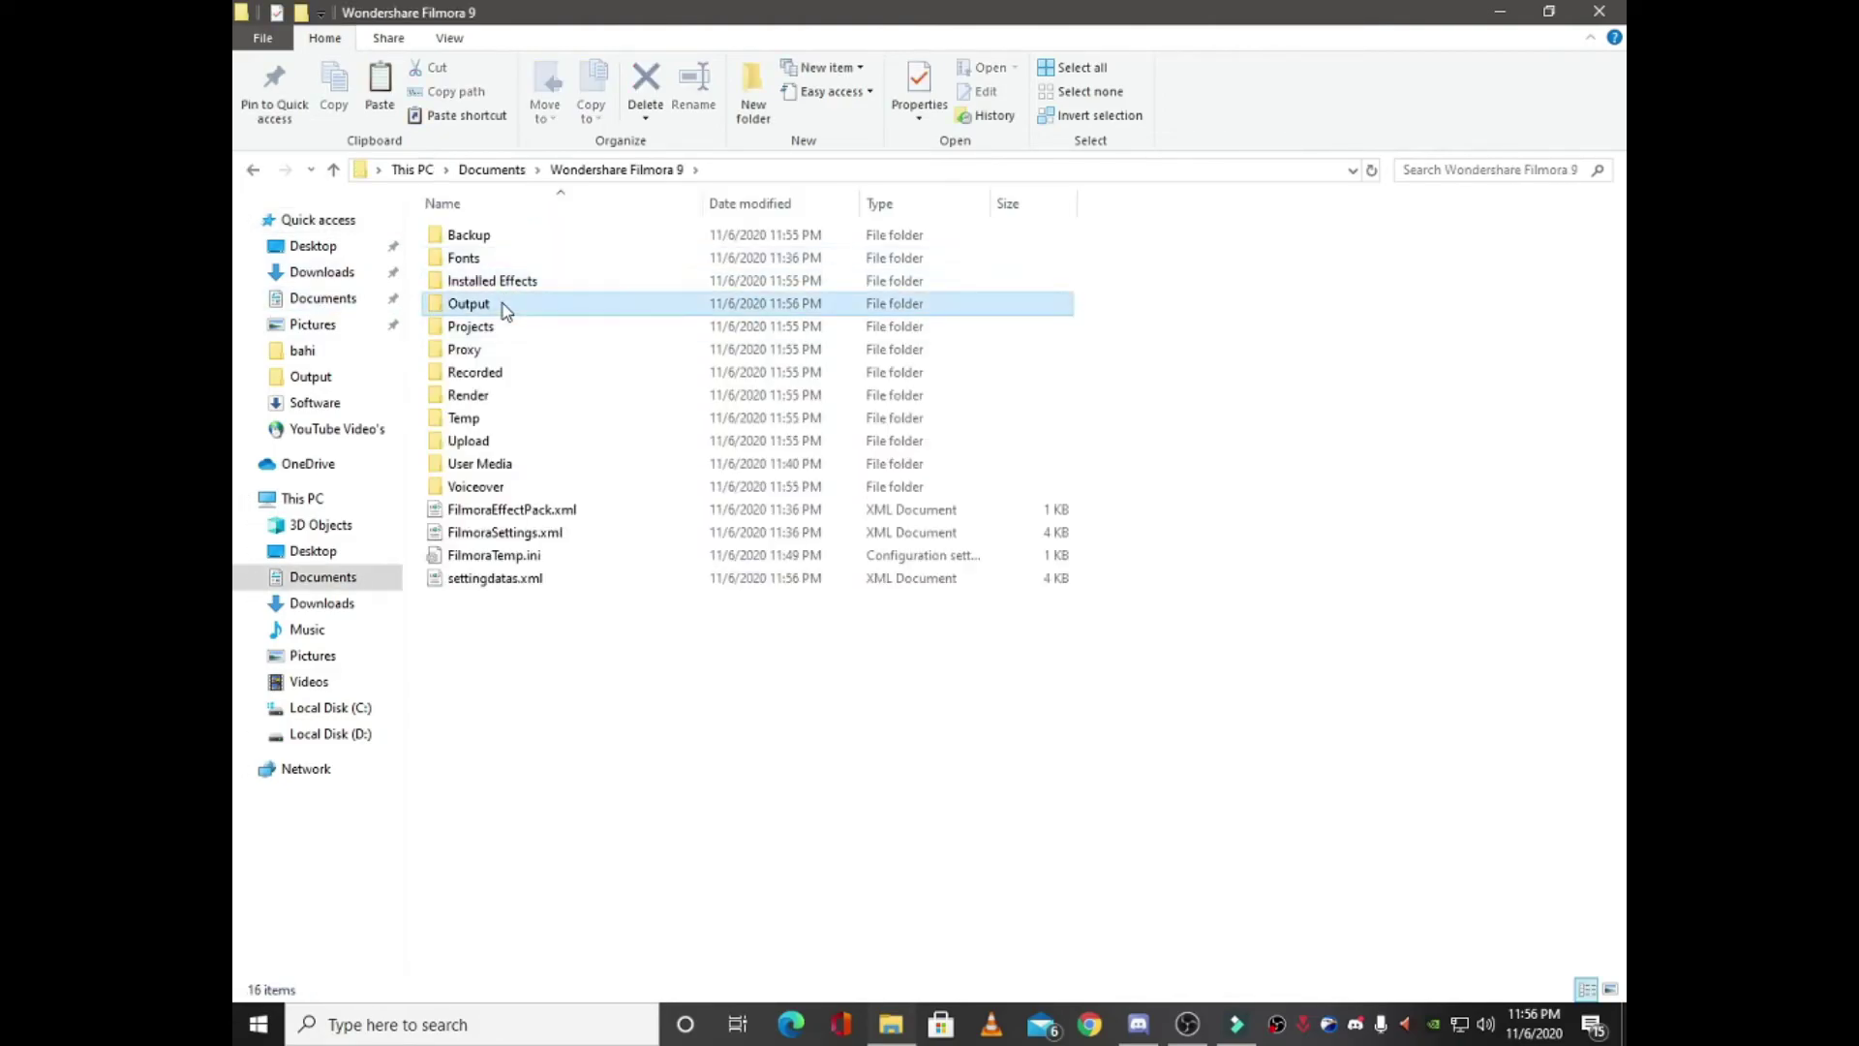